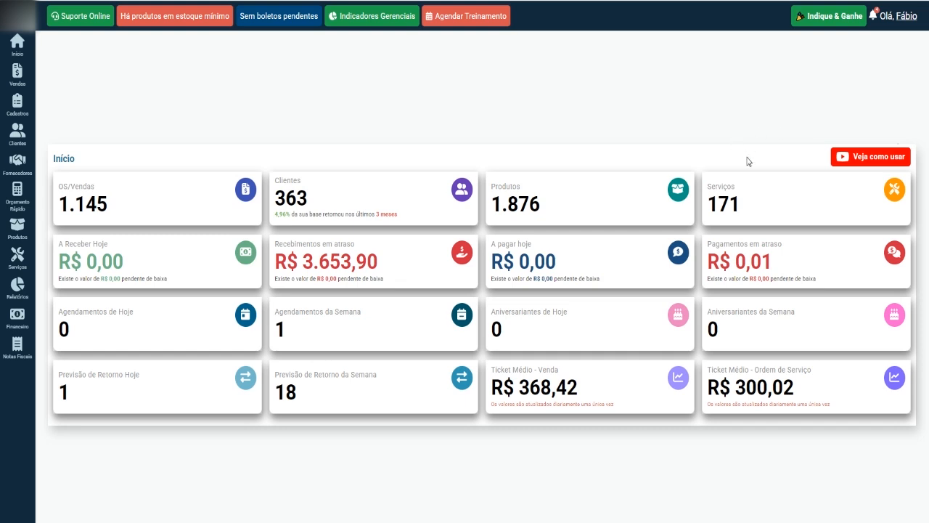
# Review the registered services list with its values and hours, and return to the home dashboard
pyautogui.click(753, 198)
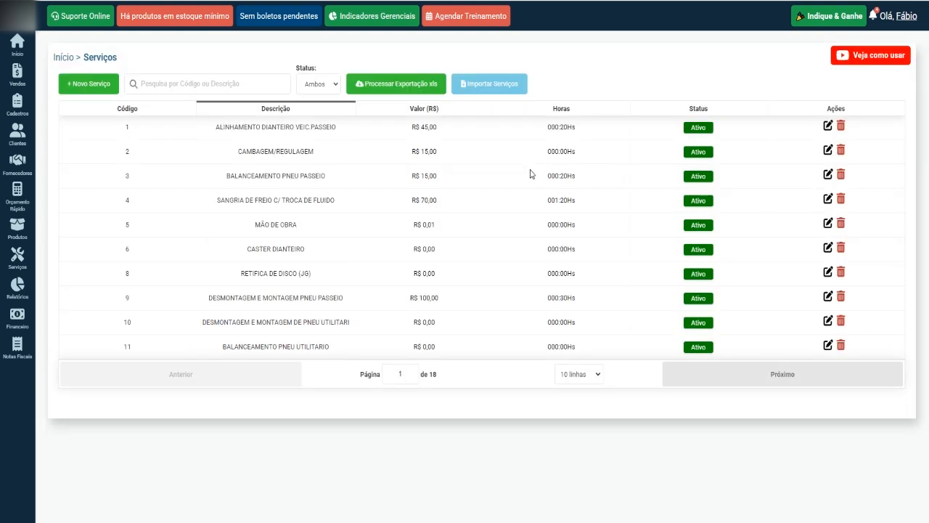
pyautogui.moveTo(550, 133); pyautogui.dragTo(569, 134)
pyautogui.click(379, 215)
pyautogui.moveTo(18, 290)
pyautogui.moveTo(54, 263)
pyautogui.click(17, 45)
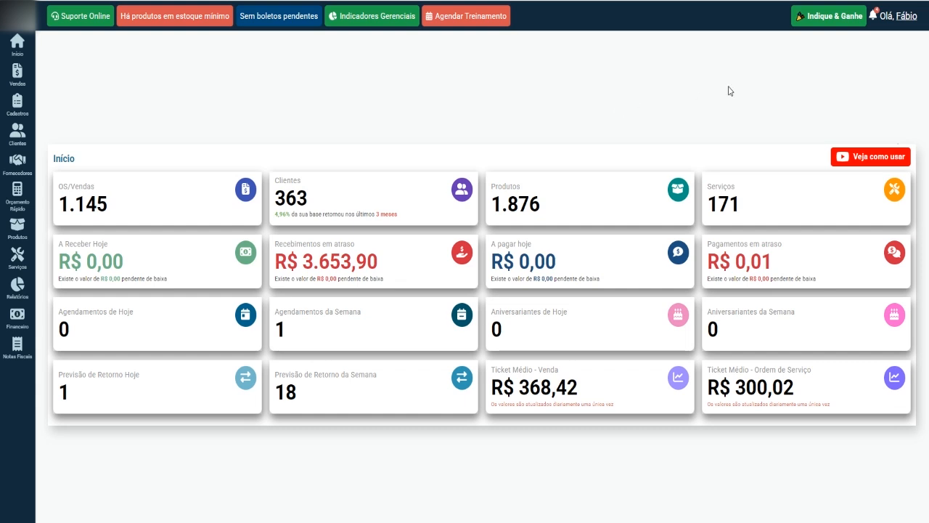
# Open the sales list and examine the commissions recorded in the OS Digital of sale 1464
pyautogui.click(898, 16)
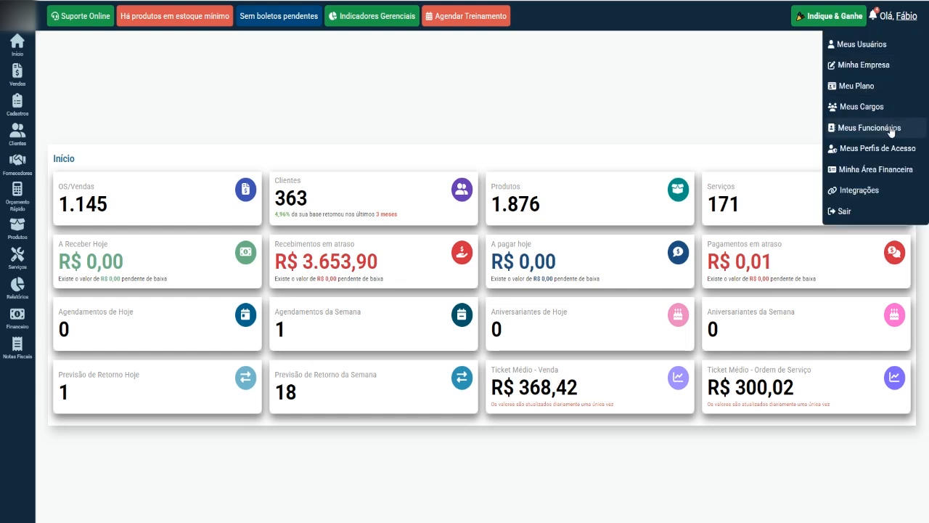
pyautogui.click(169, 203)
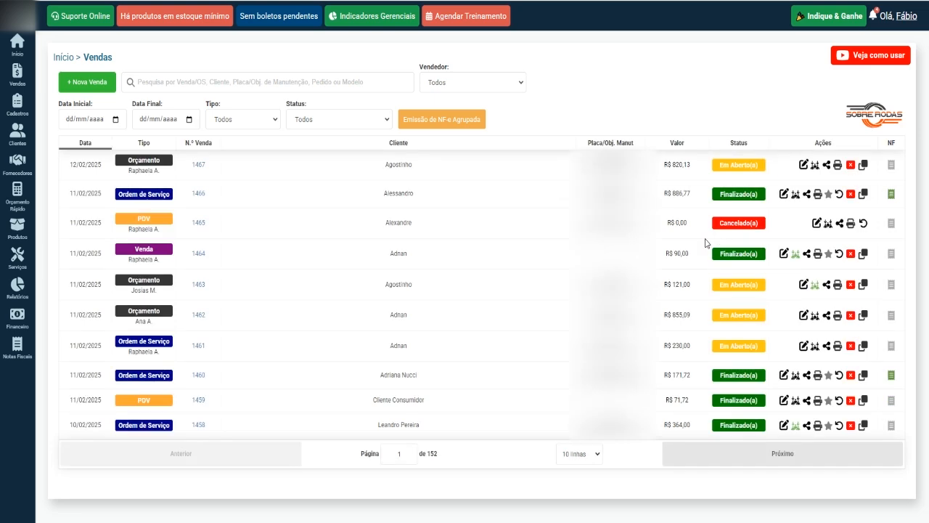
pyautogui.click(797, 254)
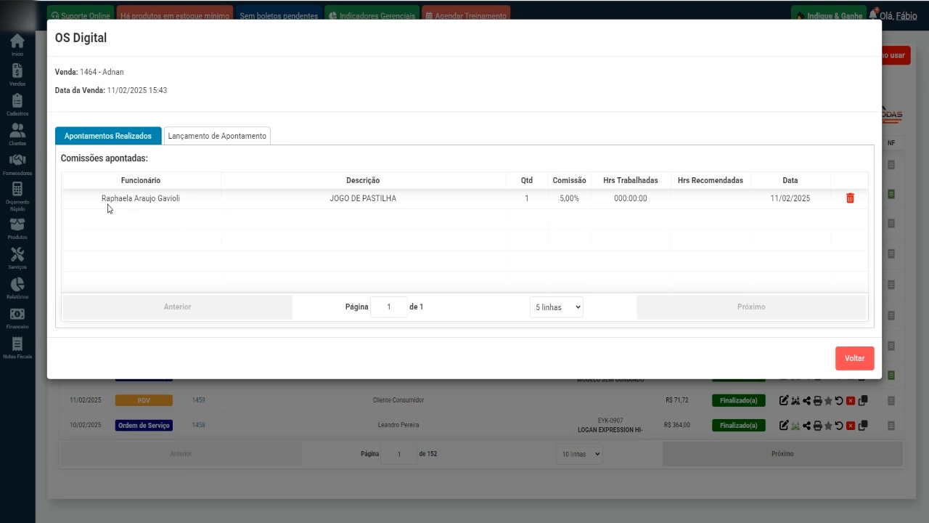
pyautogui.moveTo(102, 200); pyautogui.dragTo(183, 201)
pyautogui.click(332, 208)
# Try assigning the JOGO DE PASTILHA item to an employee in the commission entry form, clear both selections and return to the home dashboard
pyautogui.click(206, 138)
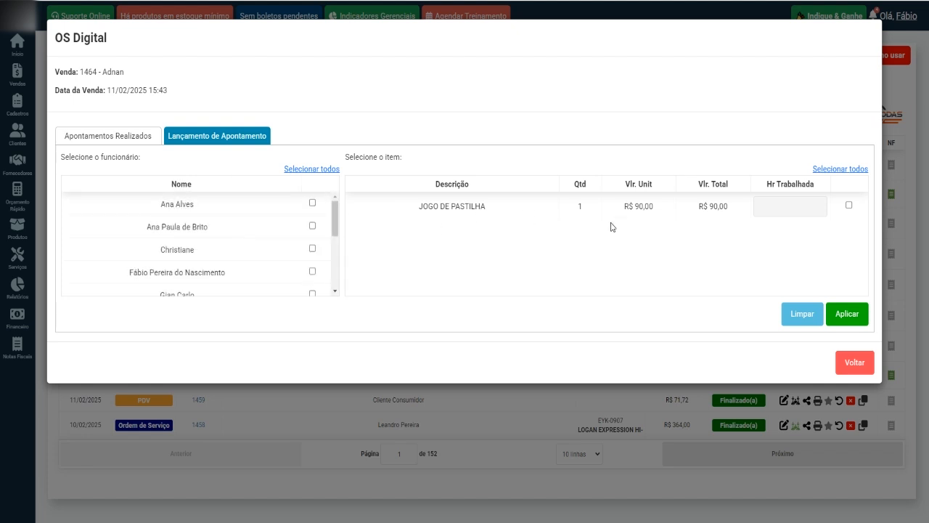
pyautogui.click(848, 205)
pyautogui.click(313, 249)
pyautogui.click(313, 249)
pyautogui.click(848, 205)
pyautogui.click(853, 363)
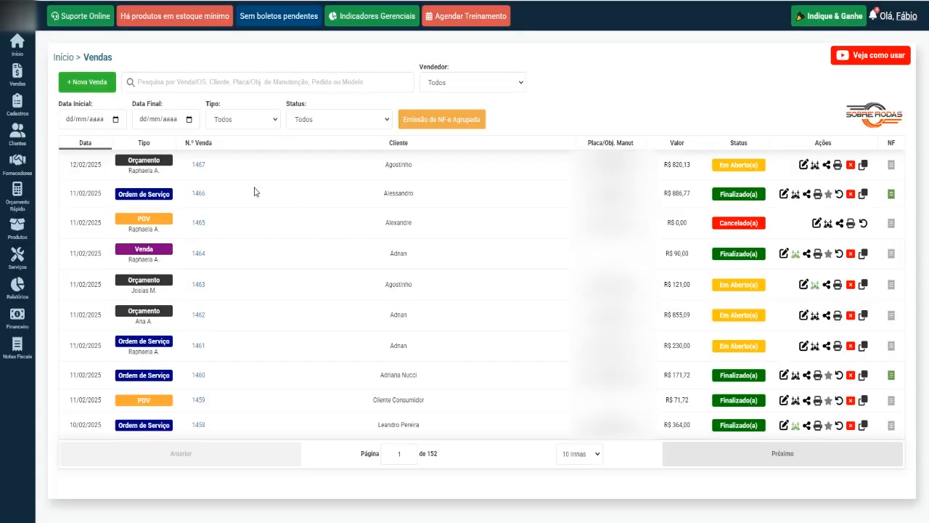
pyautogui.click(16, 43)
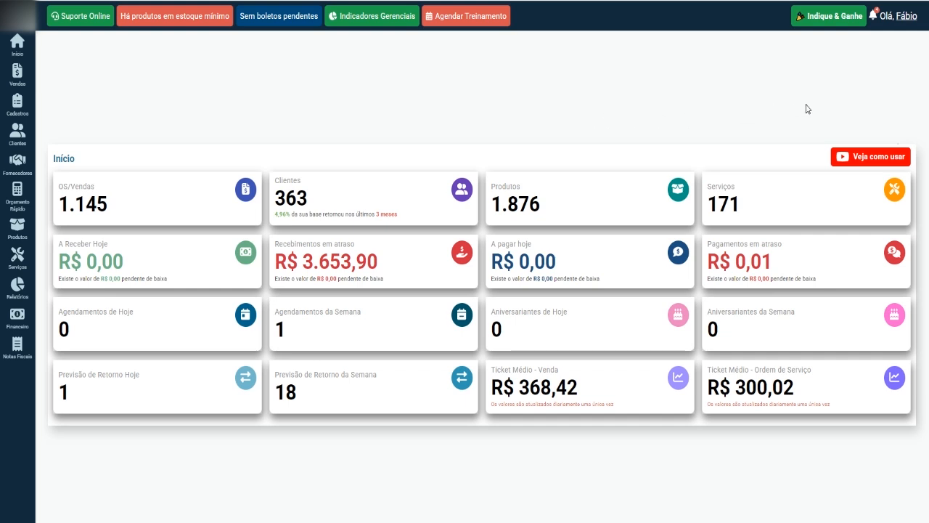
# Open the company's Configurações page at the Comissão sales settings and collapse Configurações Financeiras
pyautogui.click(899, 30)
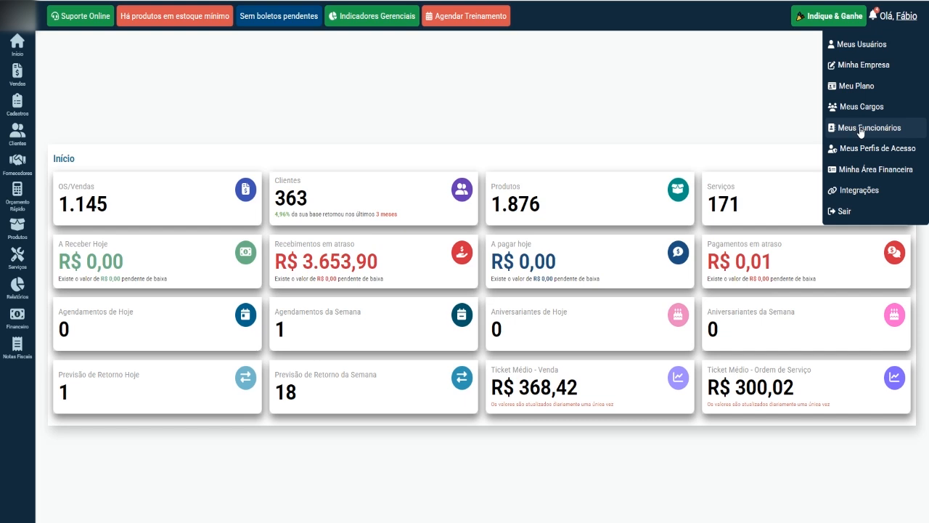
pyautogui.click(848, 67)
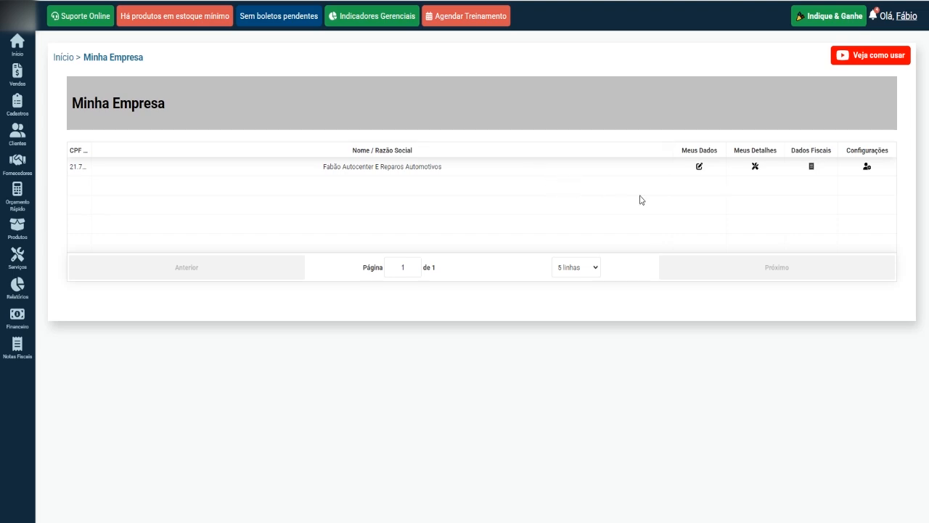
pyautogui.click(868, 169)
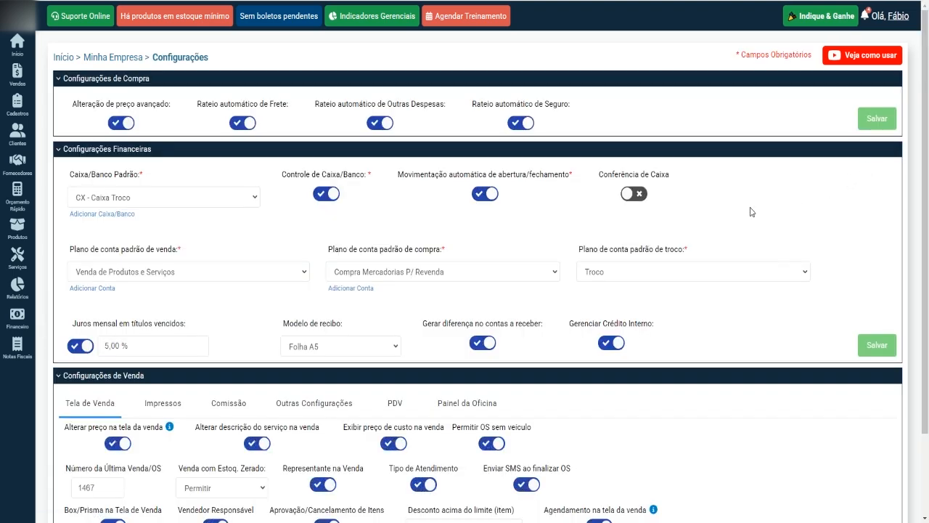
pyautogui.scroll(-1, 425, 305)
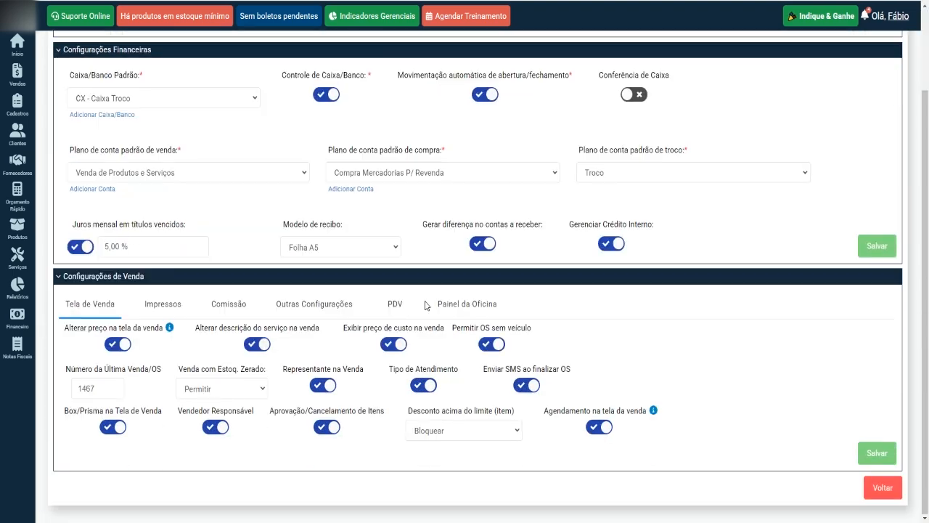
pyautogui.click(222, 307)
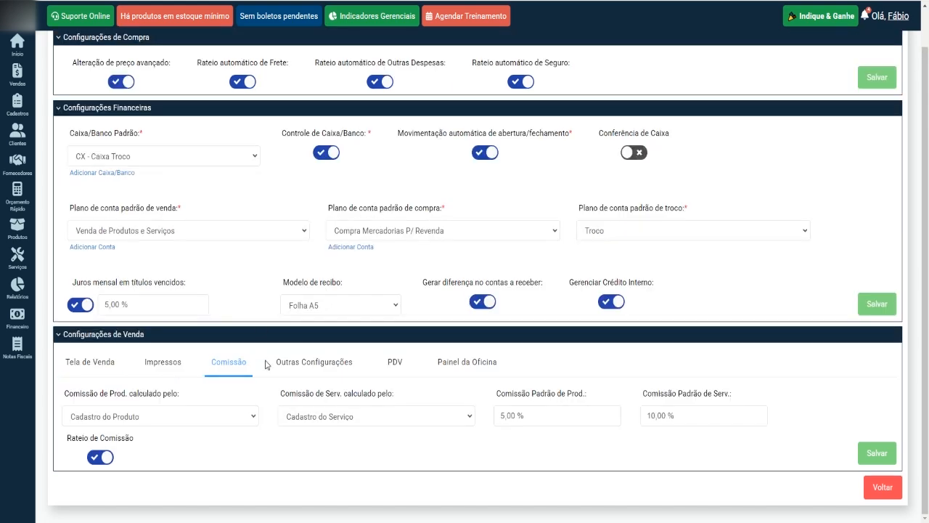
pyautogui.click(118, 110)
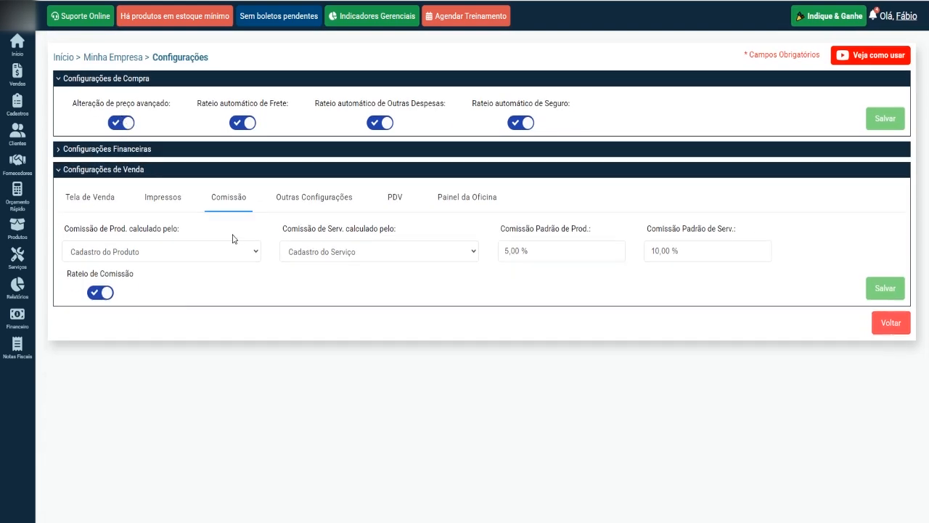
# Examine the calculation basis options available for service and product commissions
pyautogui.click(358, 254)
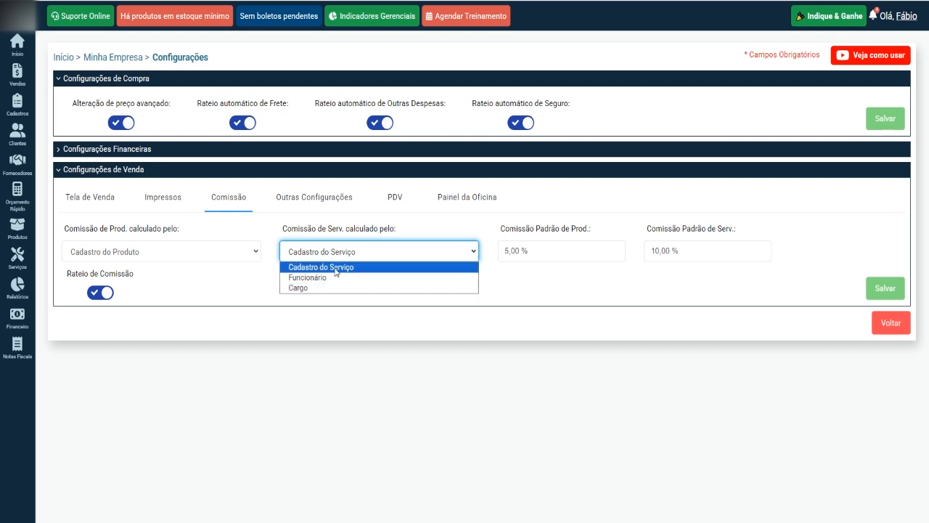
pyautogui.click(267, 261)
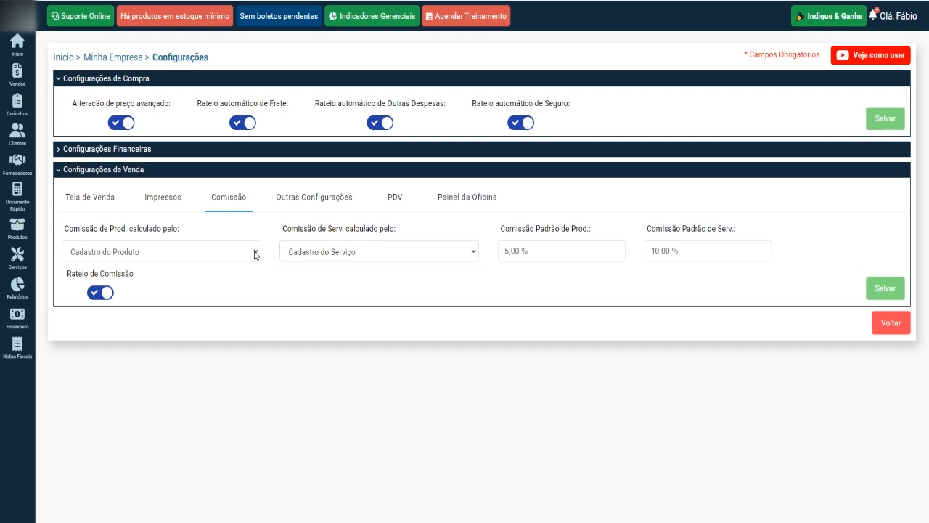
pyautogui.click(255, 254)
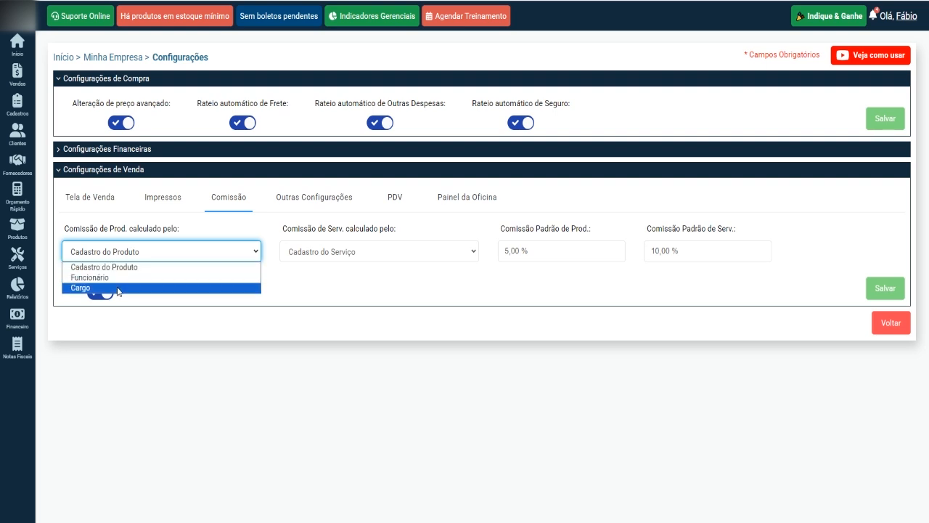
pyautogui.click(359, 270)
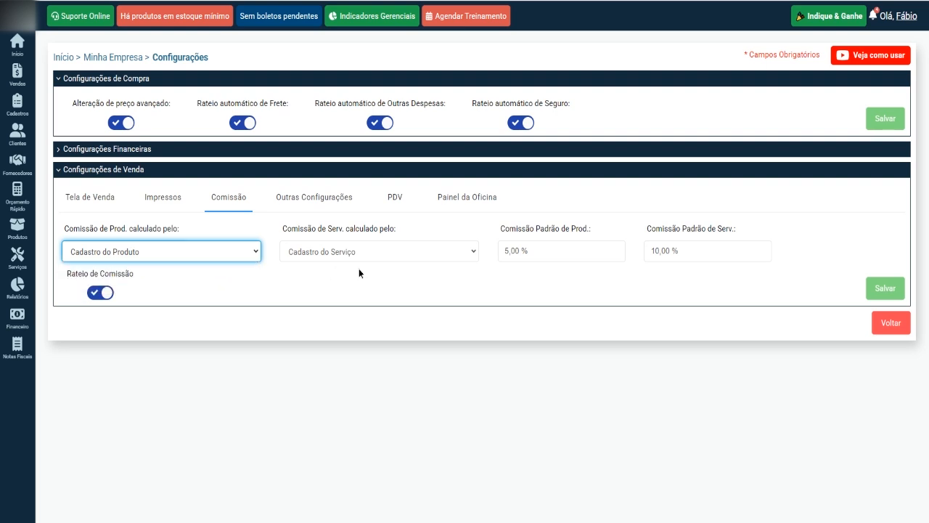
# Set the service commission to be calculated by Funcionário and accept disabling Rateio de Comissão
pyautogui.click(404, 255)
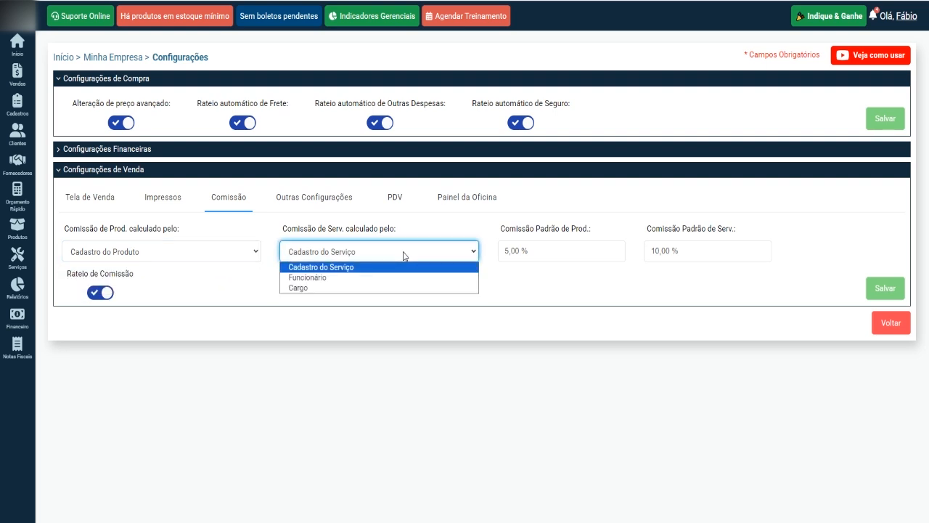
pyautogui.click(317, 280)
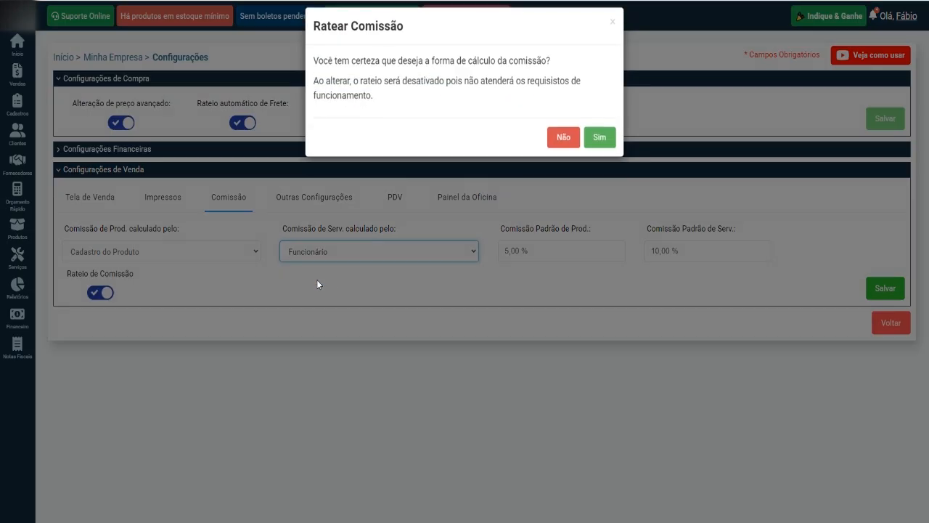
pyautogui.click(601, 146)
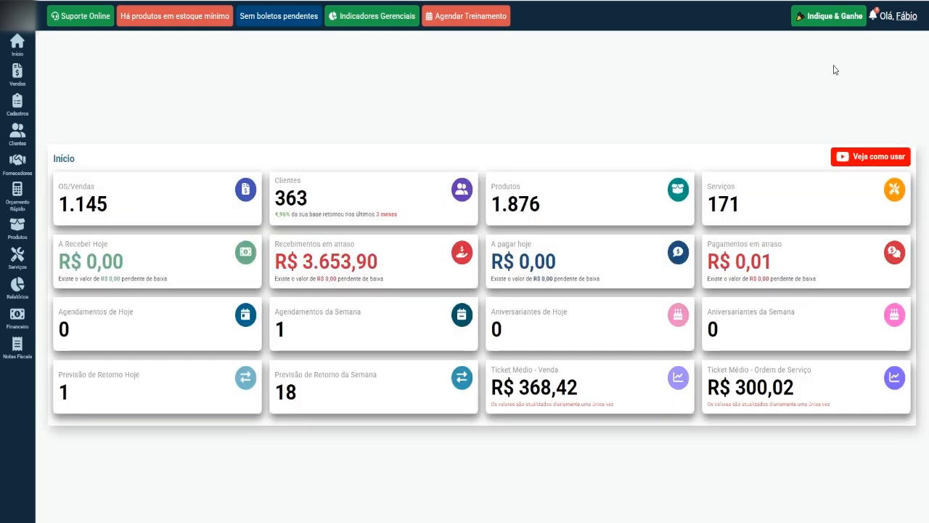
# Start a new employee record in Meus Funcionários and set its % Comissão to 10,00 %
pyautogui.click(902, 20)
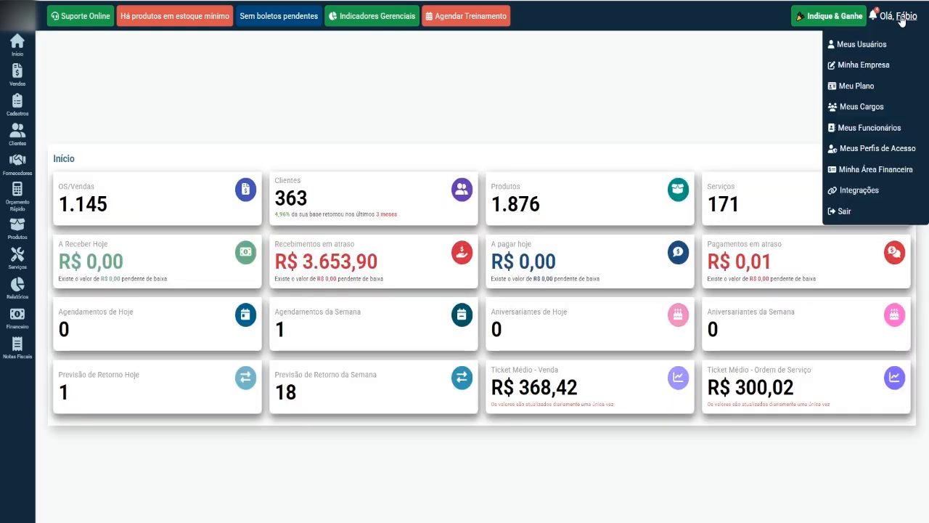
pyautogui.click(893, 131)
pyautogui.click(598, 172)
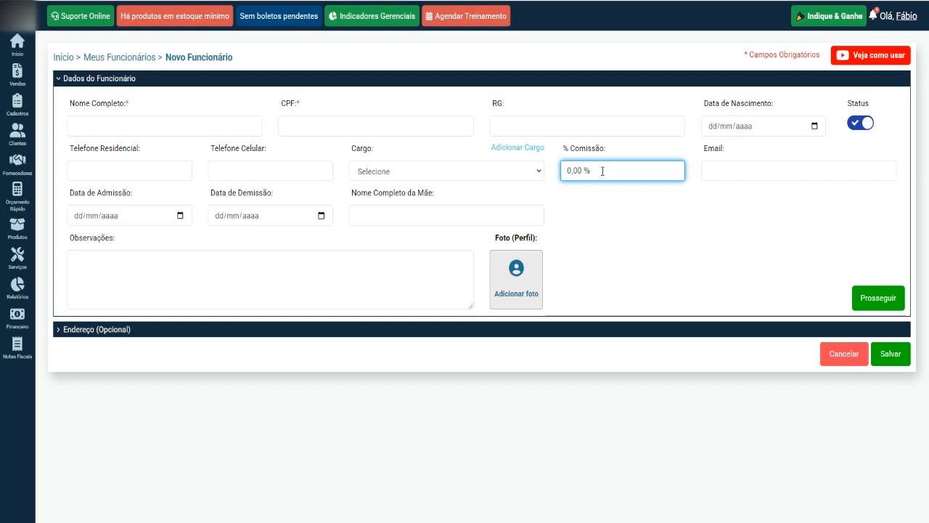
pyautogui.moveTo(603, 172); pyautogui.dragTo(566, 172)
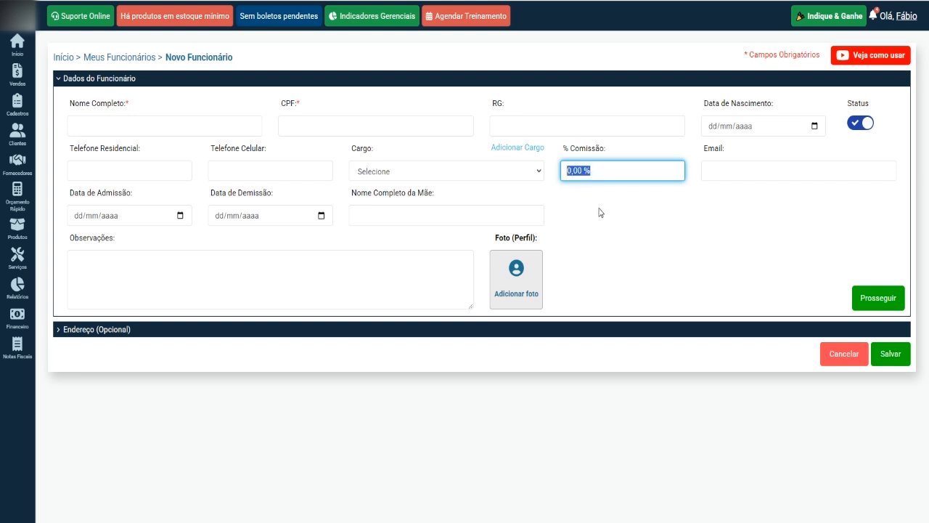
pyautogui.write('1000')
pyautogui.click(896, 26)
pyautogui.moveTo(600, 172); pyautogui.dragTo(569, 172)
pyautogui.click(618, 222)
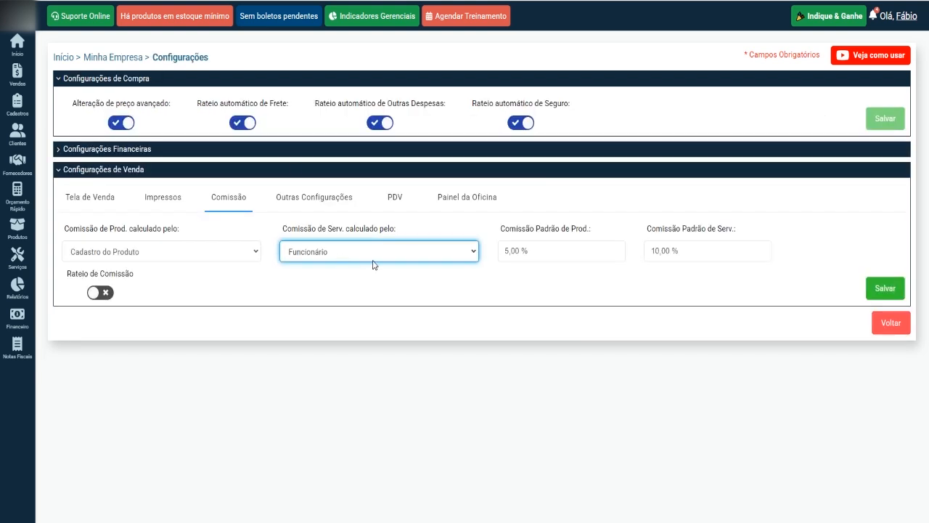
# Set the service commission in the company settings to be calculated by Cargo
pyautogui.click(375, 257)
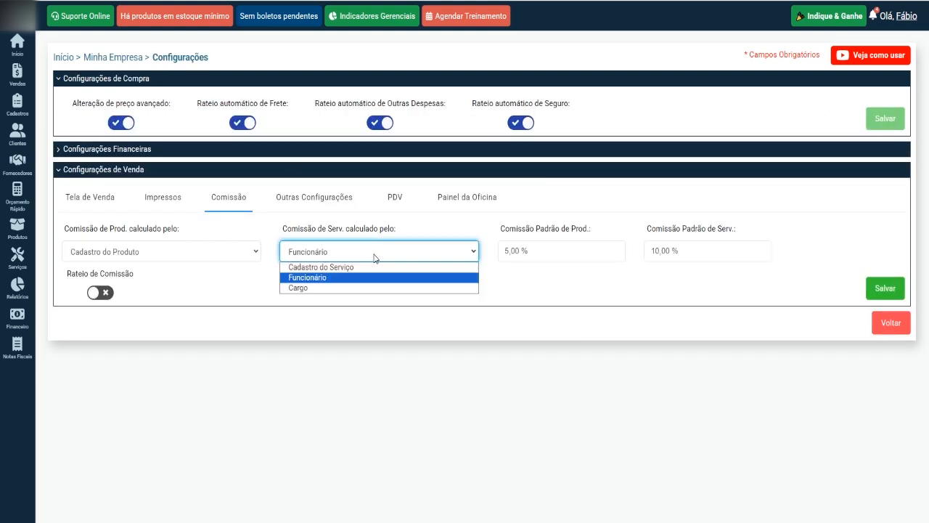
pyautogui.click(323, 288)
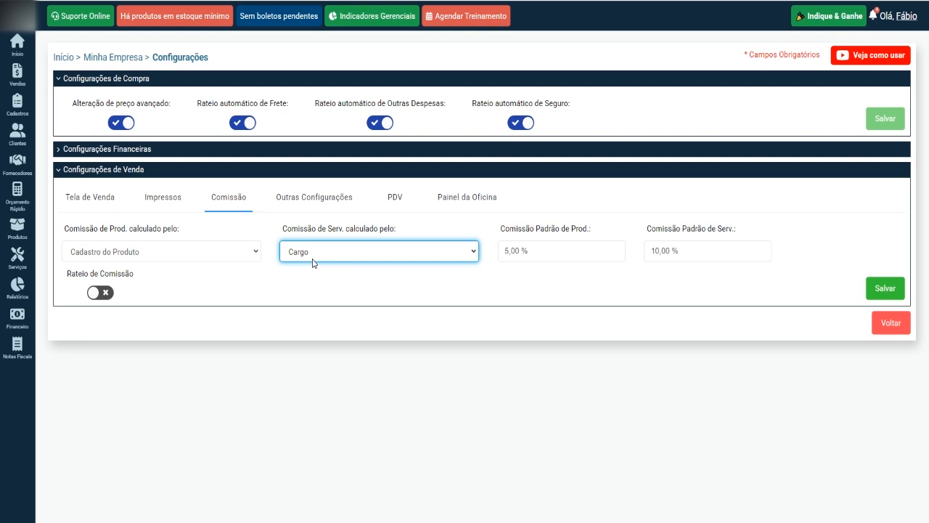
# Open a new record in Meus Cargos and examine its description, product commission and service commission fields
pyautogui.click(894, 18)
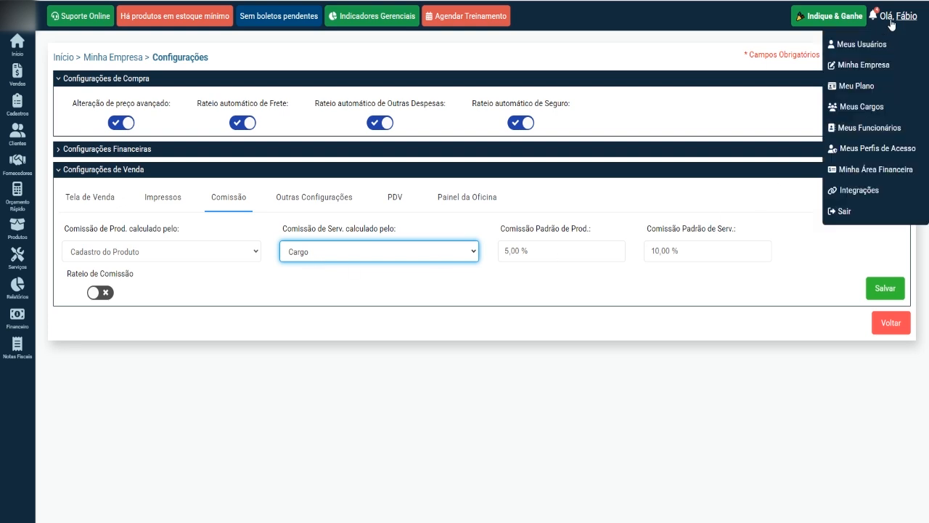
pyautogui.click(886, 110)
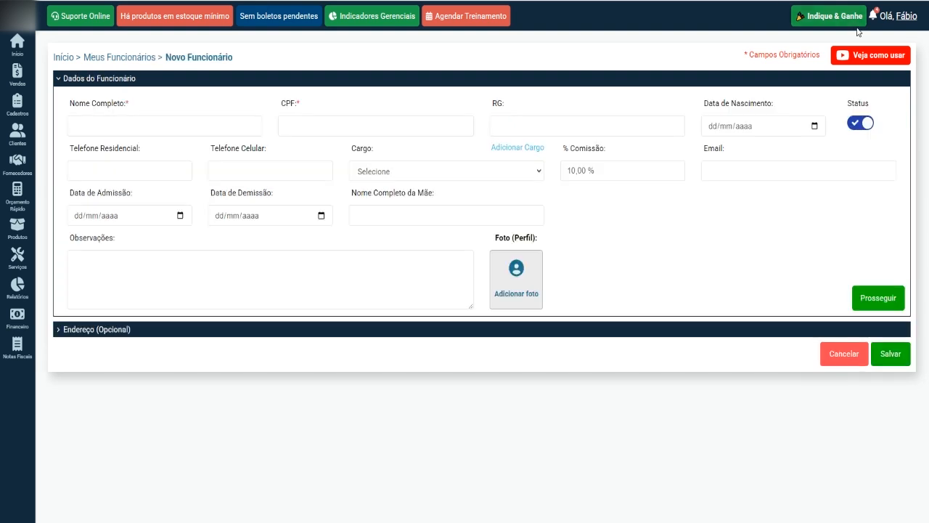
pyautogui.click(903, 19)
pyautogui.click(882, 109)
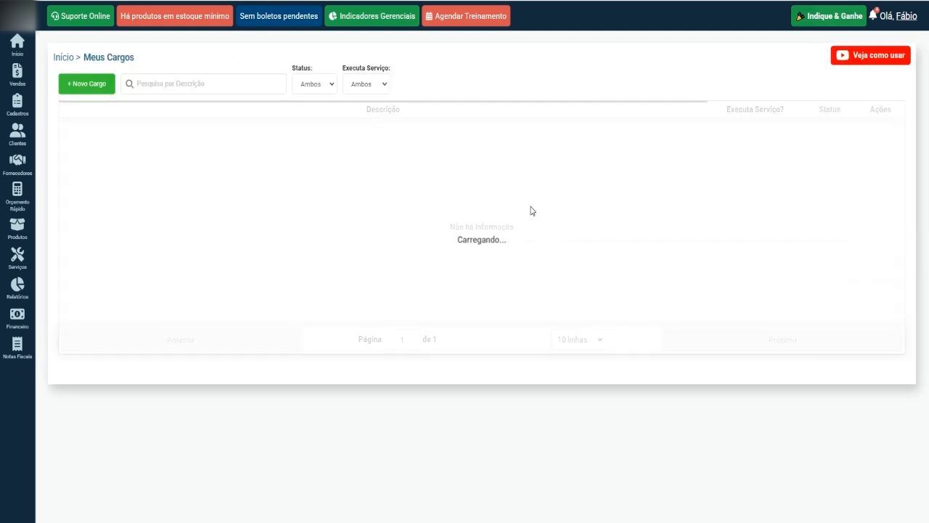
pyautogui.click(100, 91)
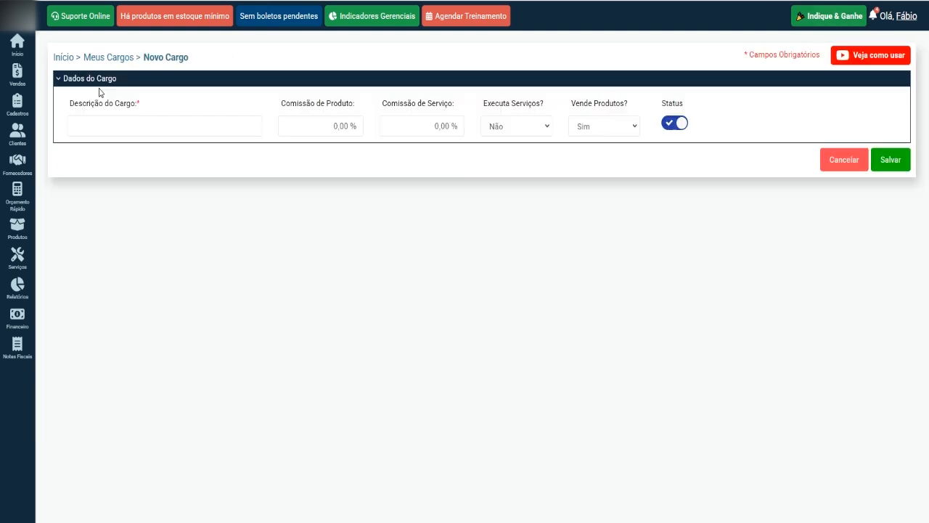
pyautogui.click(426, 124)
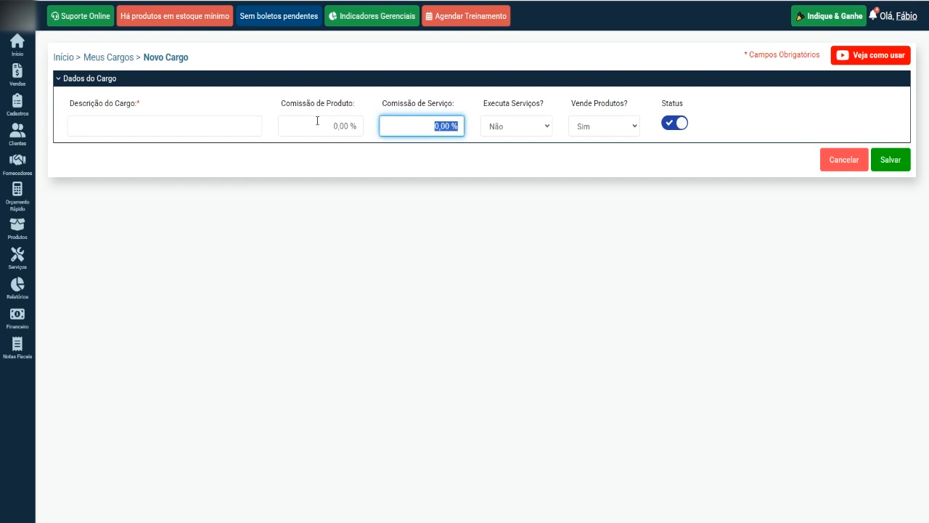
pyautogui.click(361, 134)
pyautogui.click(159, 125)
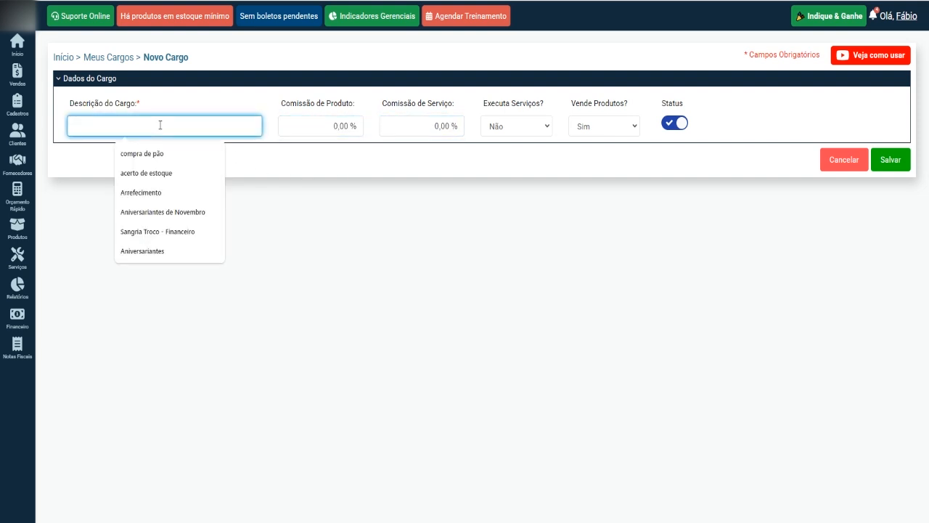
pyautogui.click(436, 126)
pyautogui.click(438, 125)
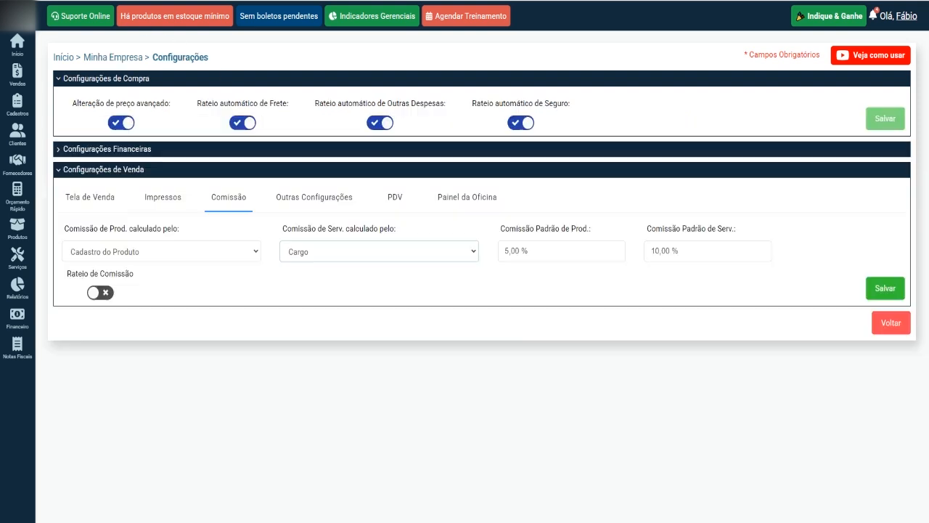
# Check the Cargo calculation choice for service commission against the Comissão de Serviço field in the new job position record
pyautogui.click(302, 259)
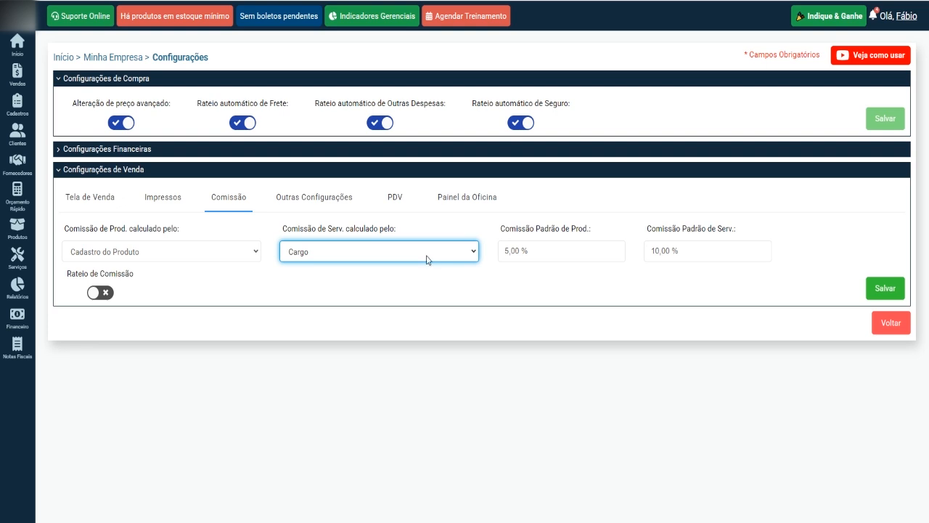
pyautogui.click(430, 124)
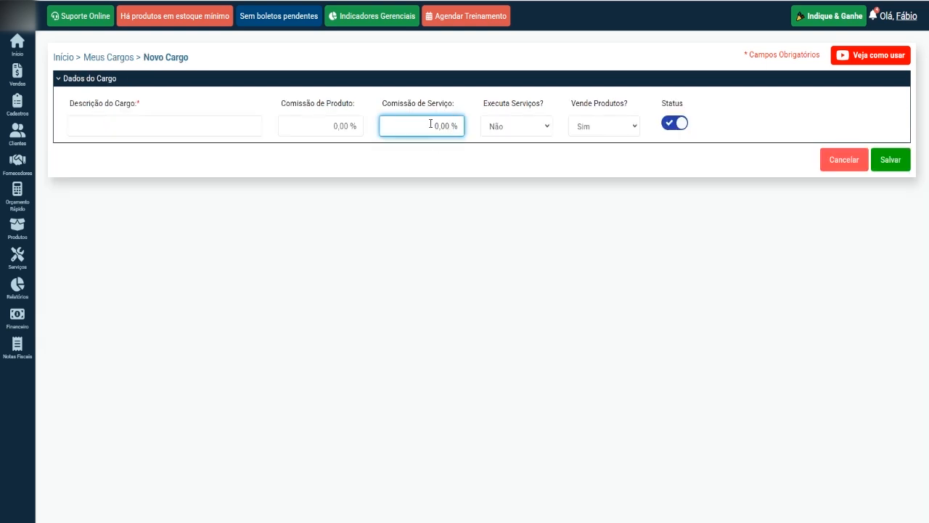
pyautogui.doubleClick(426, 122)
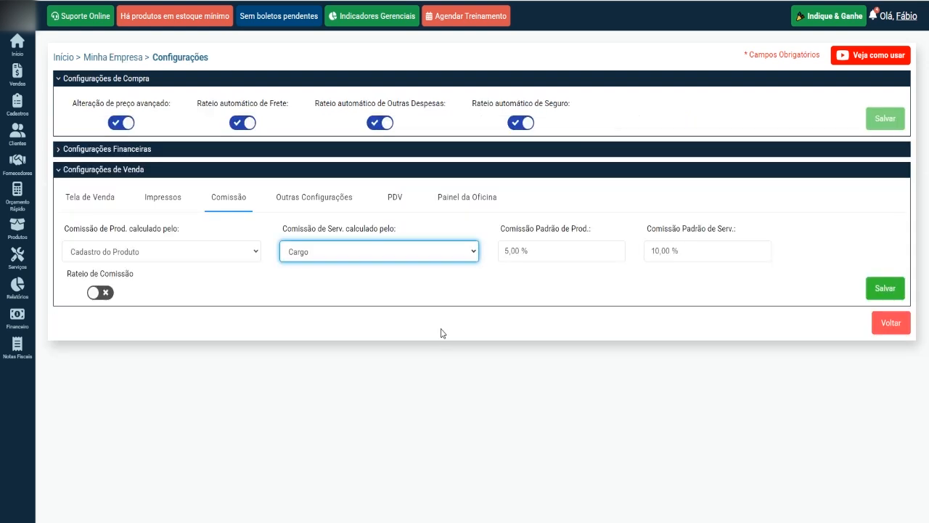
# Set the service commission to be calculated by Cadastro do Serviço and enable Rateio de Comissão
pyautogui.click(314, 258)
pyautogui.click(350, 270)
pyautogui.click(695, 250)
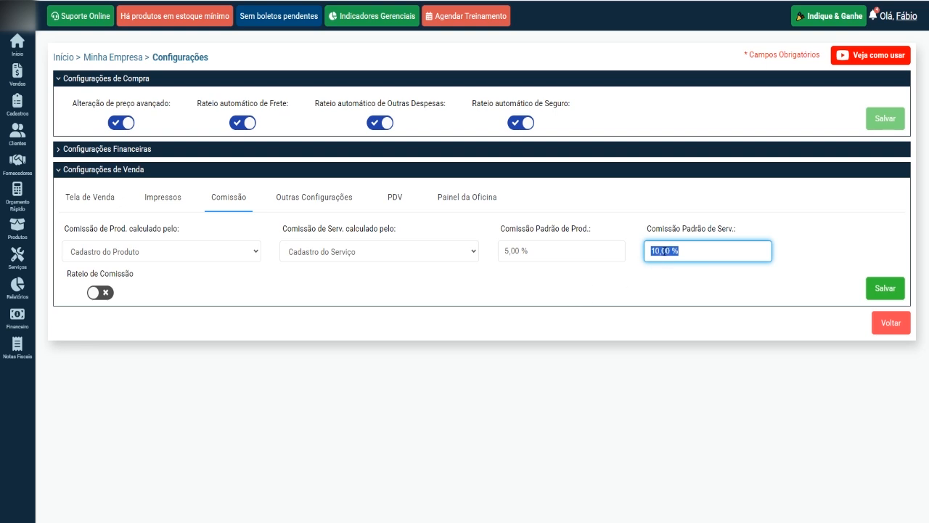
pyautogui.click(451, 254)
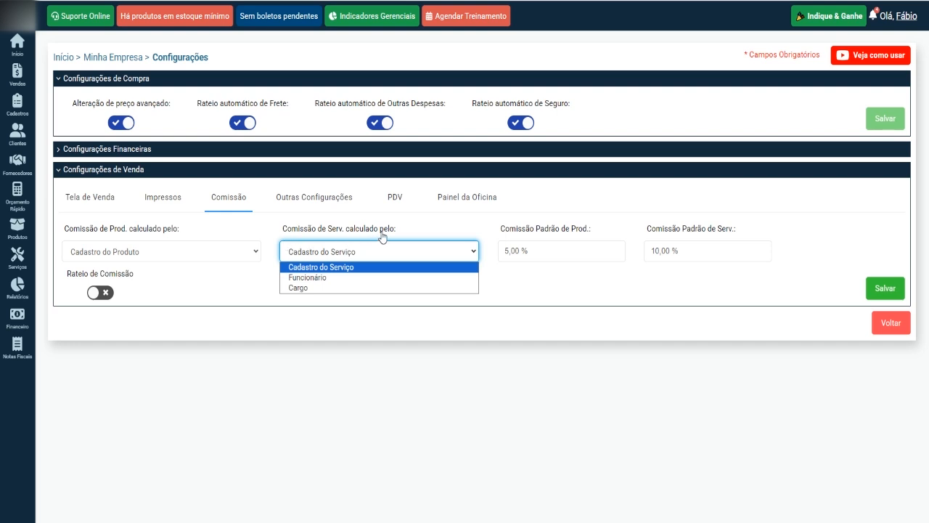
pyautogui.click(358, 268)
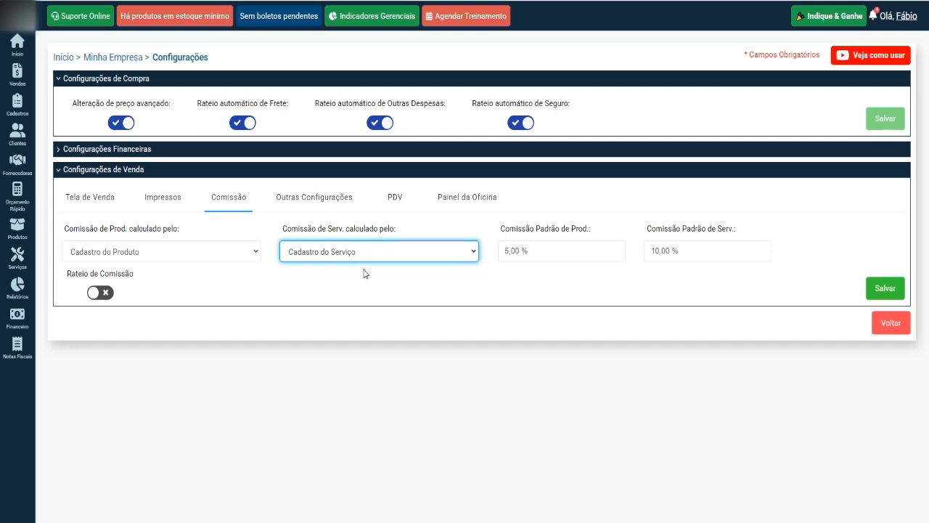
pyautogui.click(106, 292)
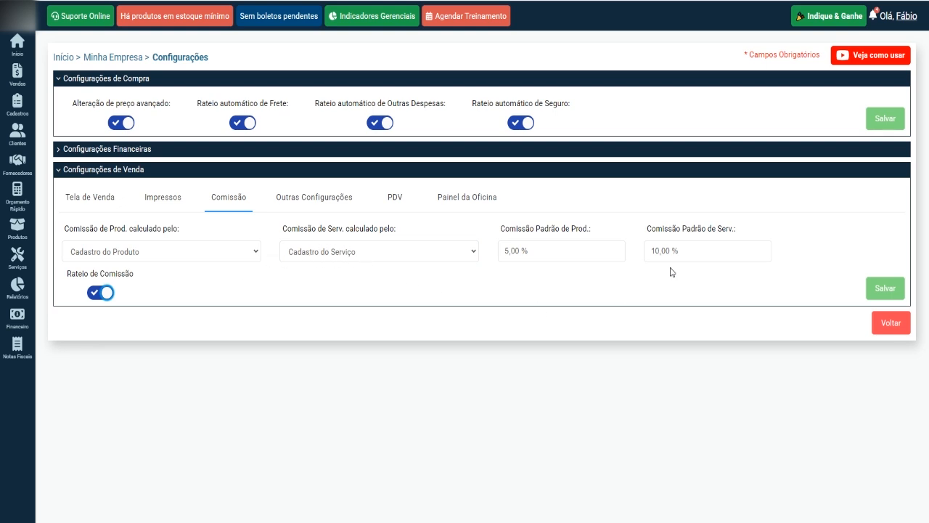
# Clear the default service commission and re-enter it as 10,00 %
pyautogui.click(696, 248)
pyautogui.hotkey('ctrl', 'a')
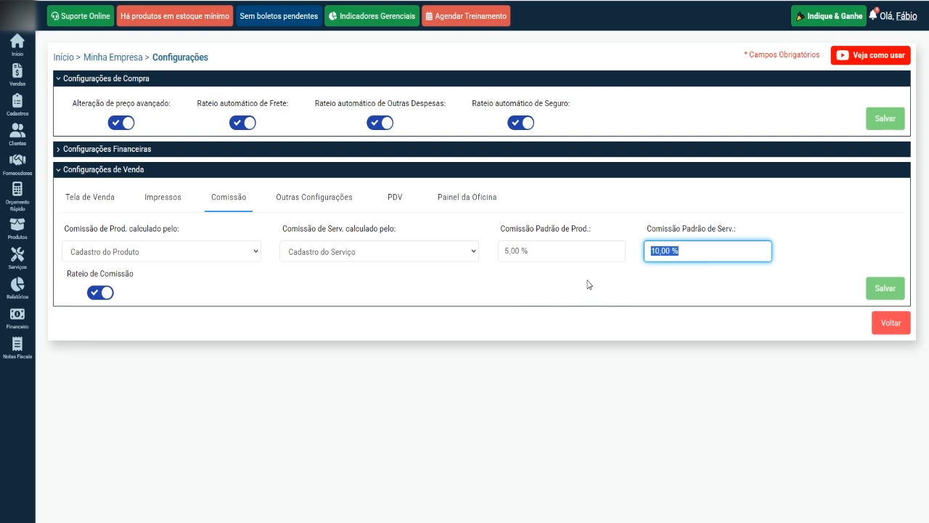
pyautogui.moveTo(686, 251); pyautogui.dragTo(647, 269)
pyautogui.click(900, 16)
pyautogui.press('BackSpace')
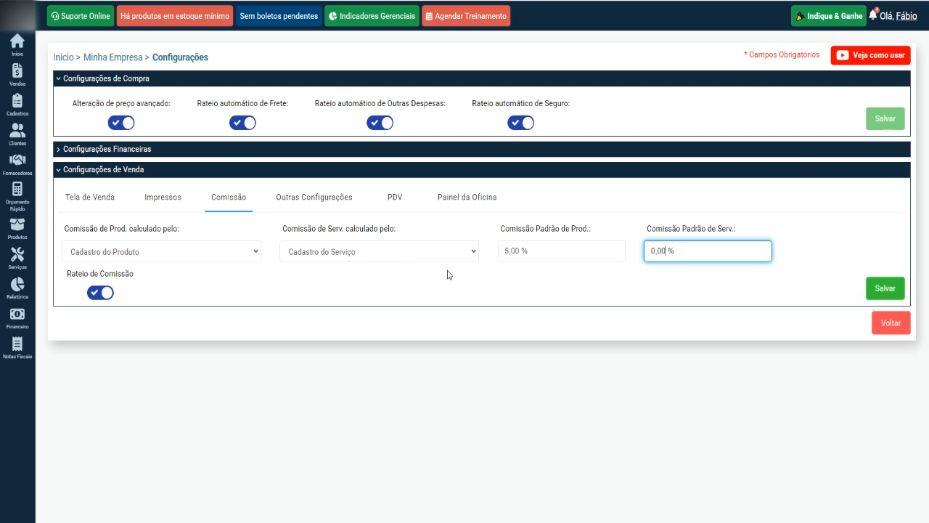
pyautogui.write('10,00')
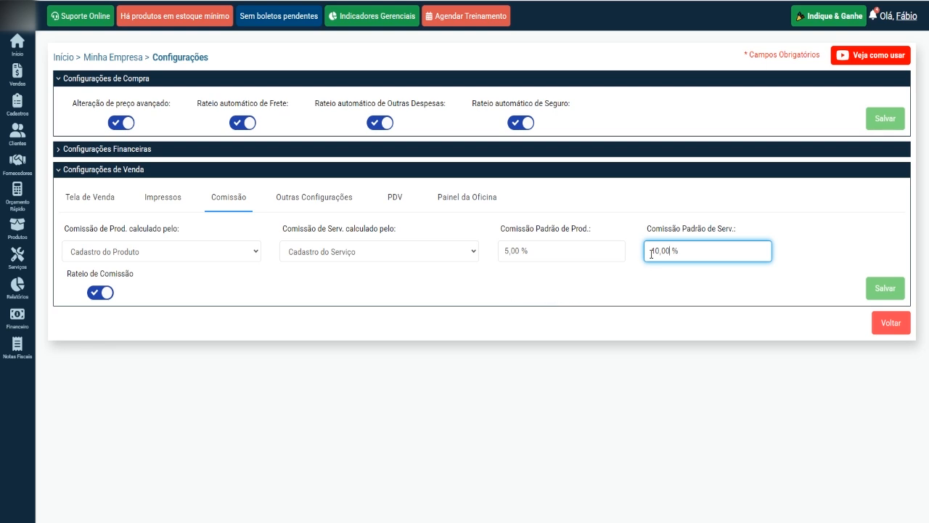
pyautogui.moveTo(650, 250); pyautogui.dragTo(668, 251)
pyautogui.click(590, 280)
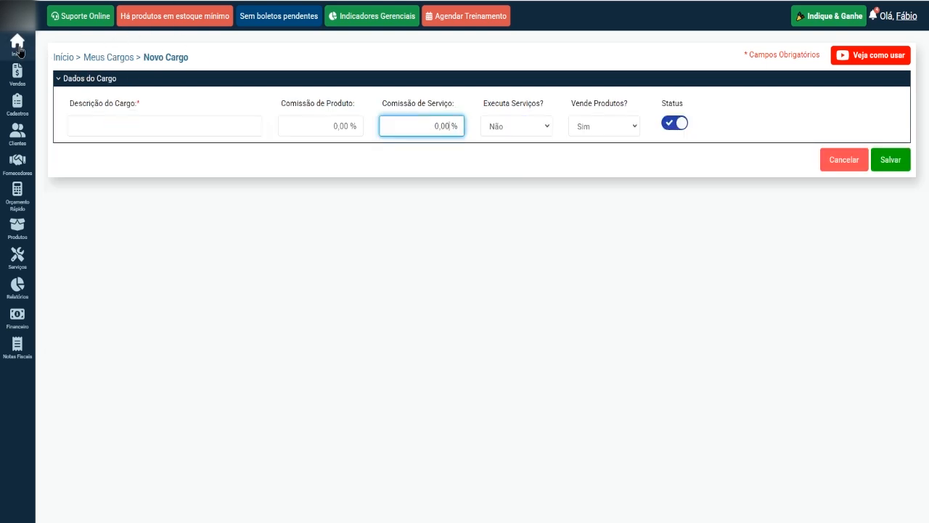
# Open the service ALINHAMENTO DIANTEIRO VEIC.PASSEIO for editing from the services list and examine its % Comissão field
pyautogui.click(17, 45)
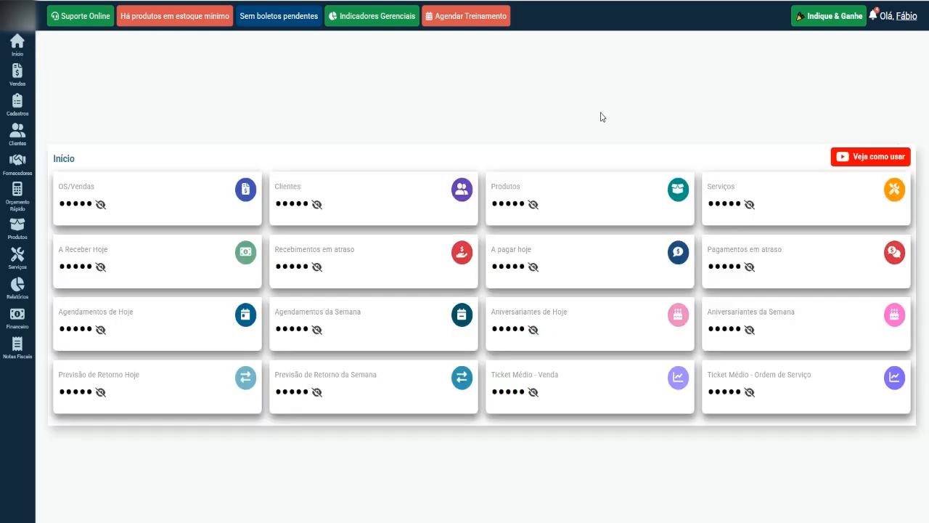
pyautogui.click(748, 201)
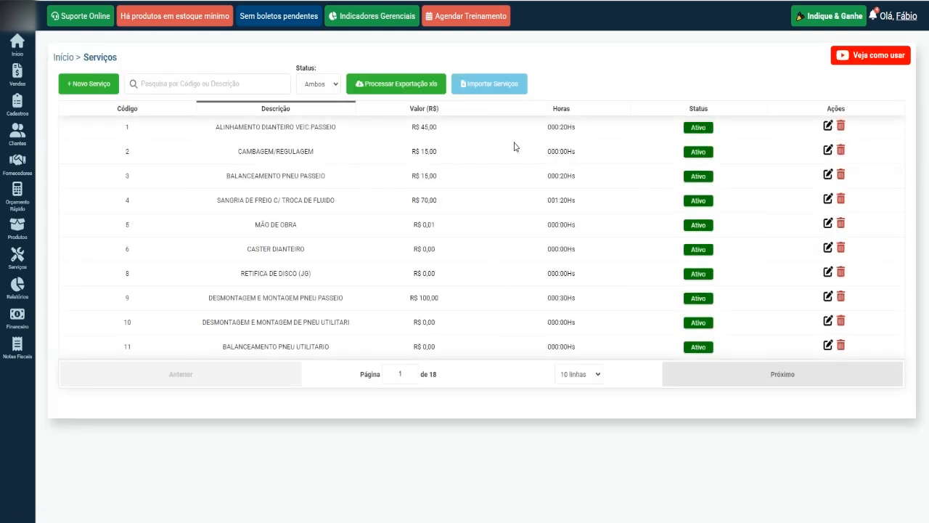
pyautogui.click(827, 127)
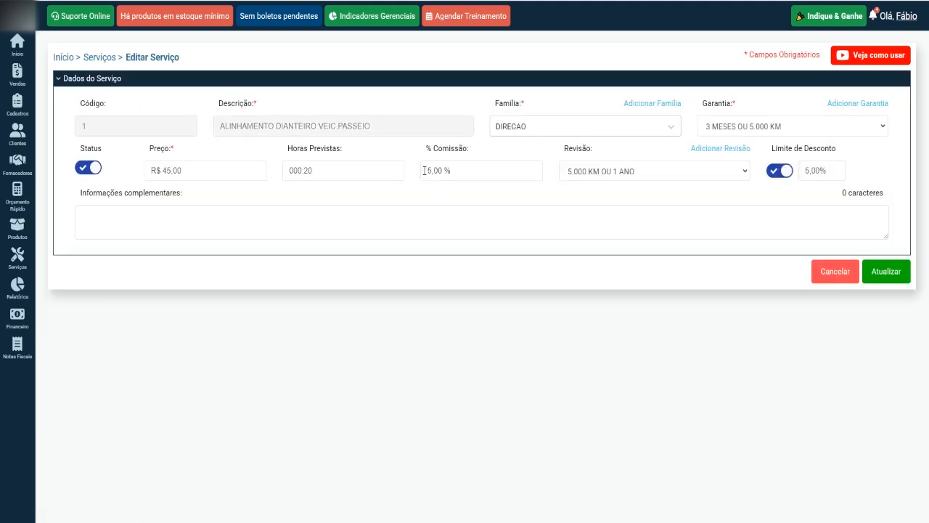
pyautogui.moveTo(423, 169); pyautogui.dragTo(442, 168)
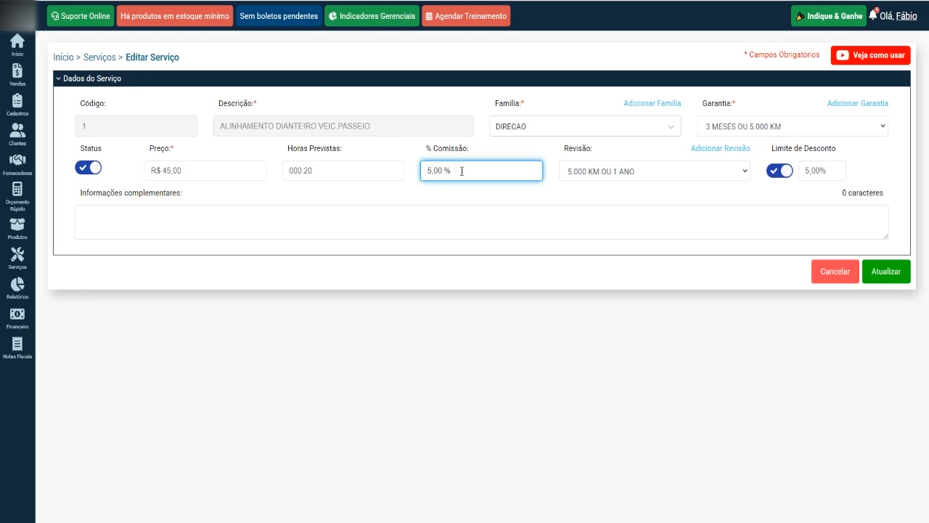
pyautogui.moveTo(463, 171); pyautogui.dragTo(415, 177)
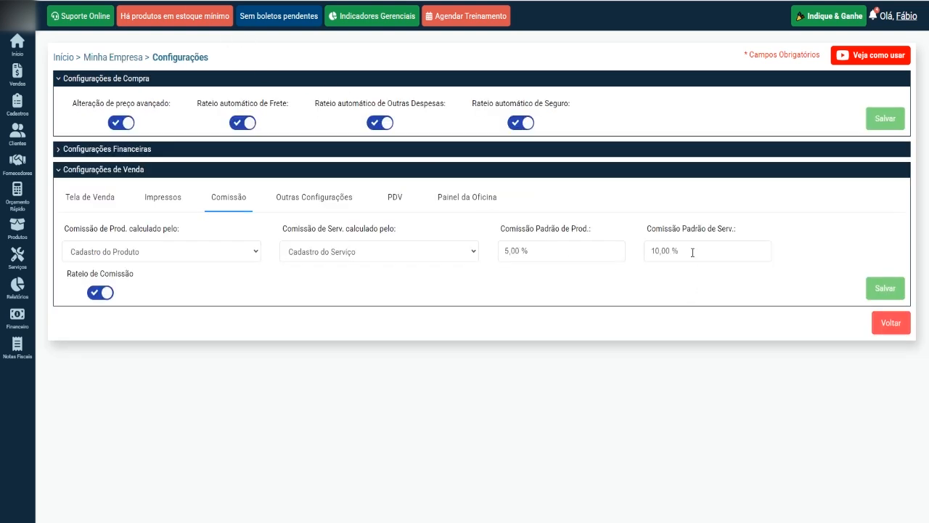
# Review the service commission calculation options and the default product and service commissions in the company sales settings
pyautogui.moveTo(692, 252); pyautogui.dragTo(643, 257)
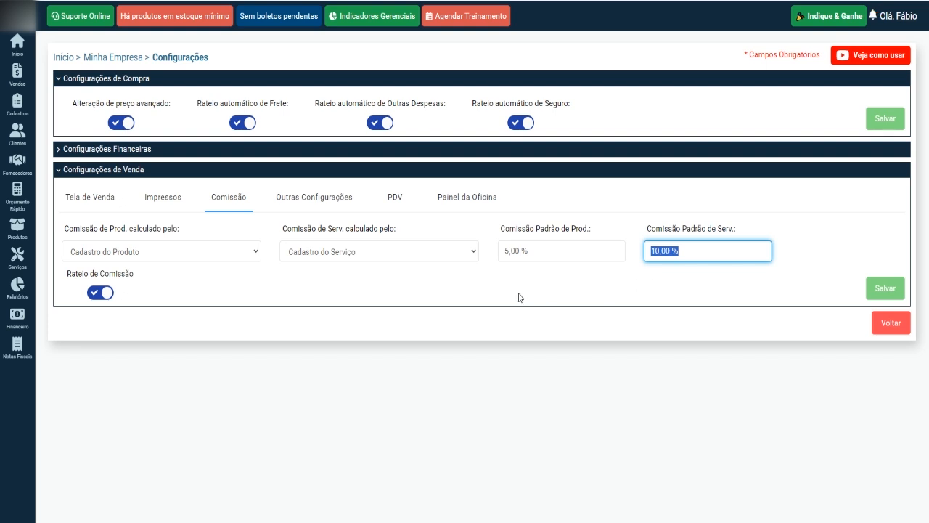
pyautogui.click(424, 256)
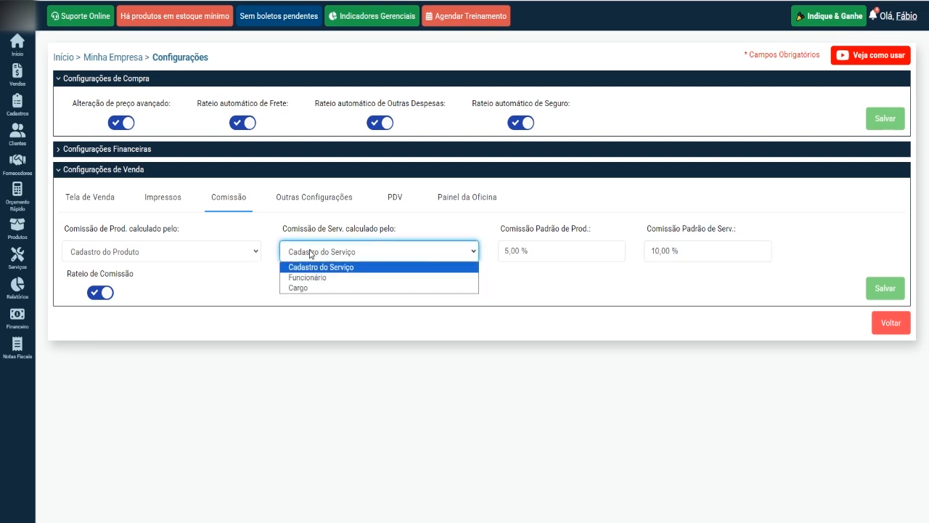
pyautogui.click(255, 280)
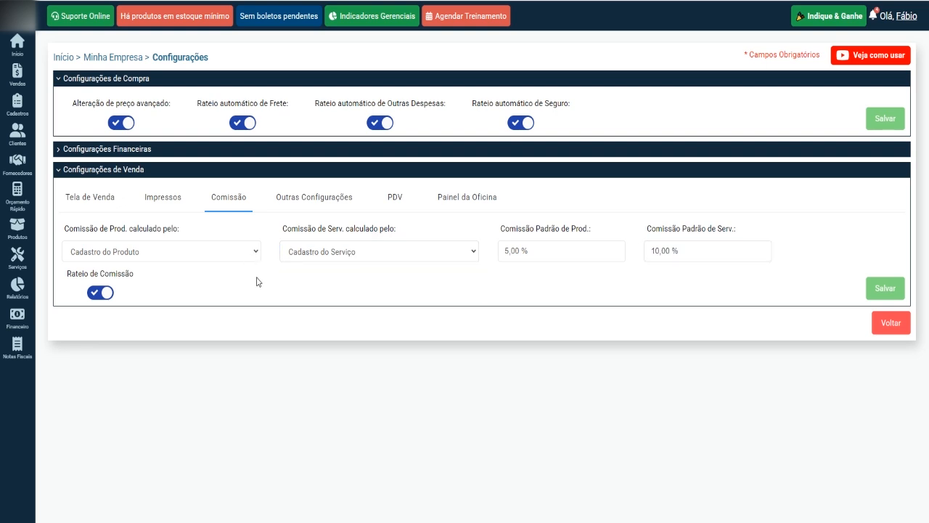
pyautogui.click(322, 255)
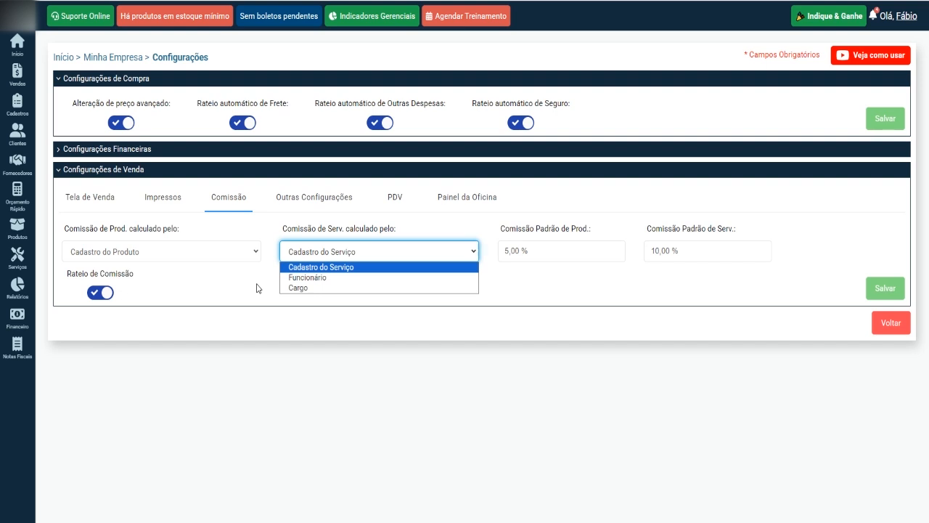
pyautogui.click(257, 288)
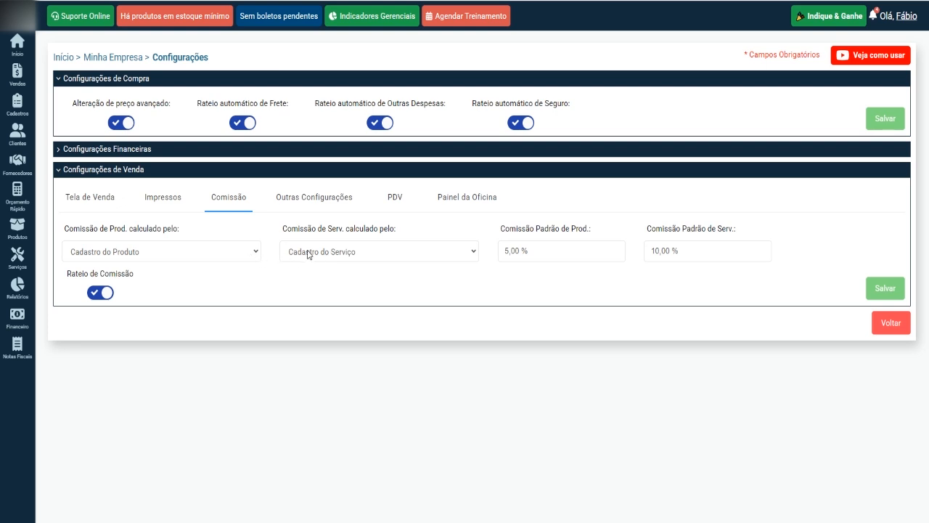
pyautogui.click(339, 257)
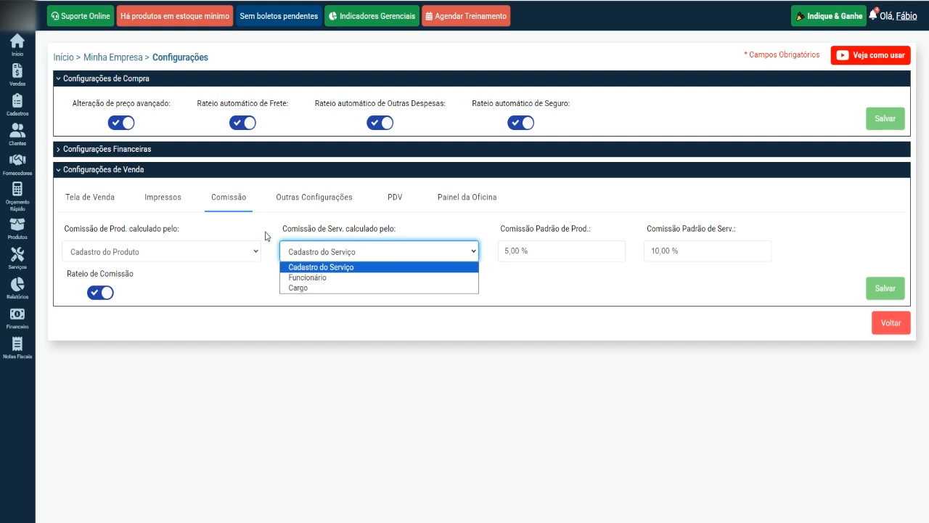
pyautogui.click(486, 231)
pyautogui.click(913, 20)
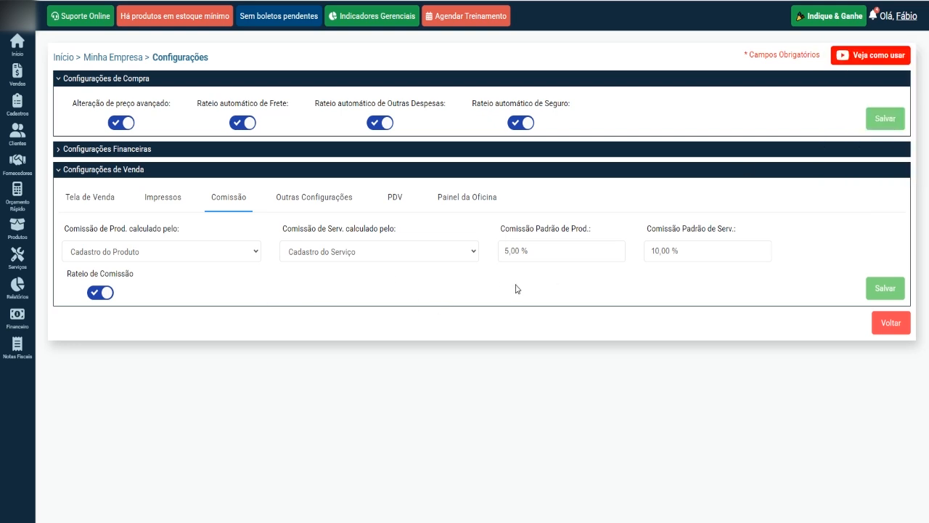
pyautogui.click(548, 253)
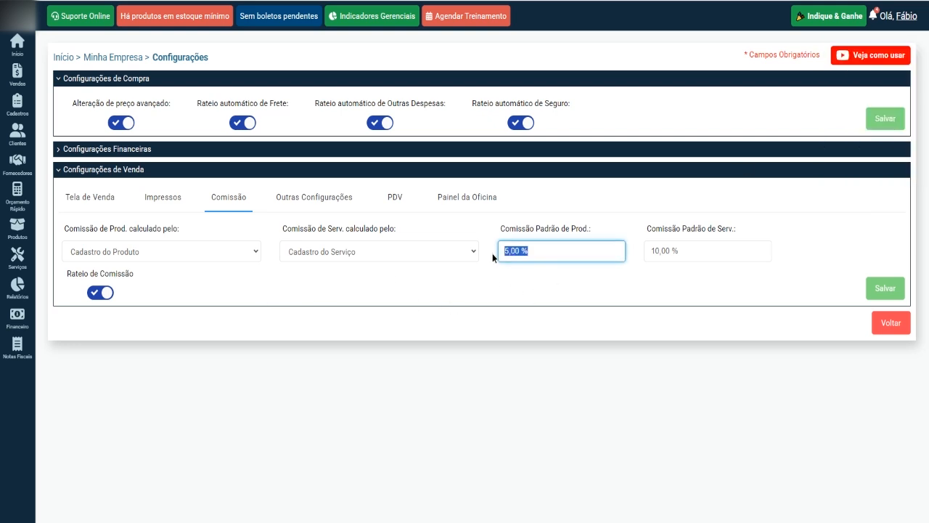
pyautogui.click(672, 253)
pyautogui.click(483, 312)
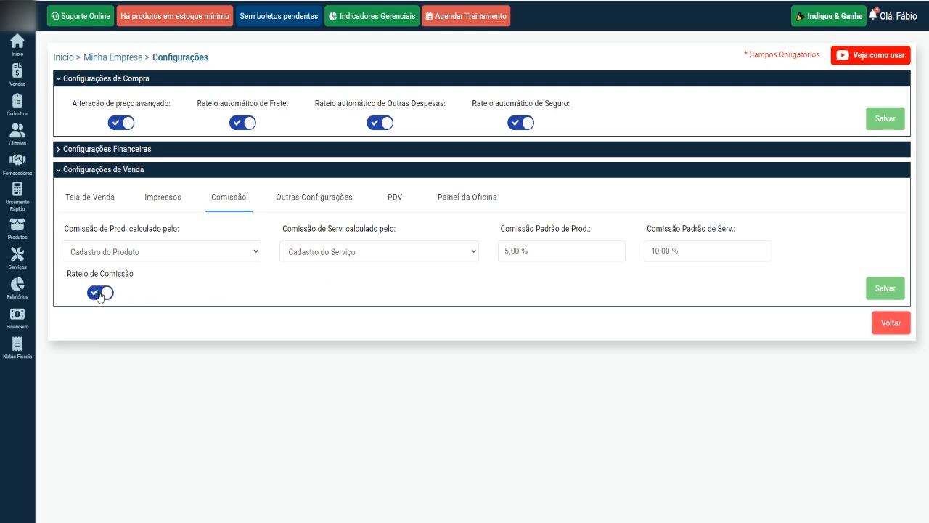
pyautogui.click(326, 254)
pyautogui.click(248, 285)
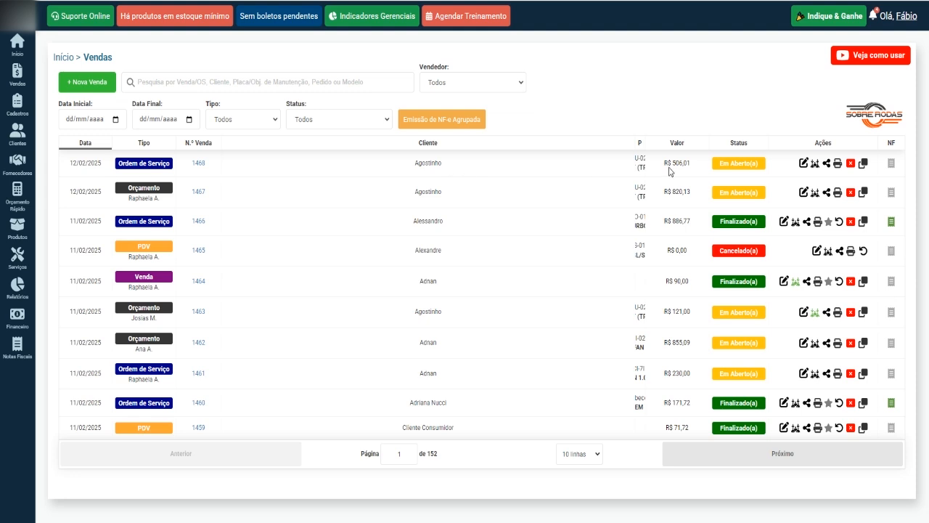
# Open OS Digital for the most recent open Ordem de Serviço in the sales list and view its Lançamento de Apontamento
pyautogui.moveTo(668, 166); pyautogui.dragTo(692, 167)
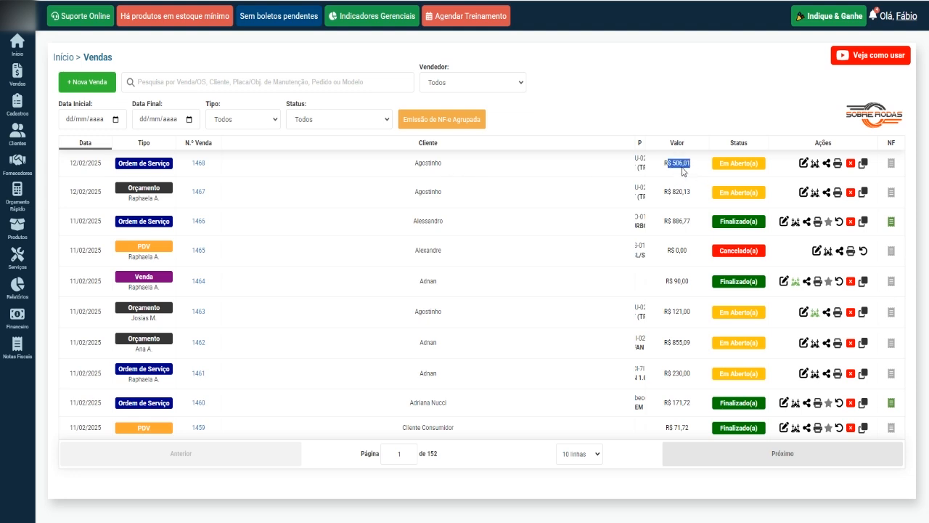
pyautogui.click(814, 165)
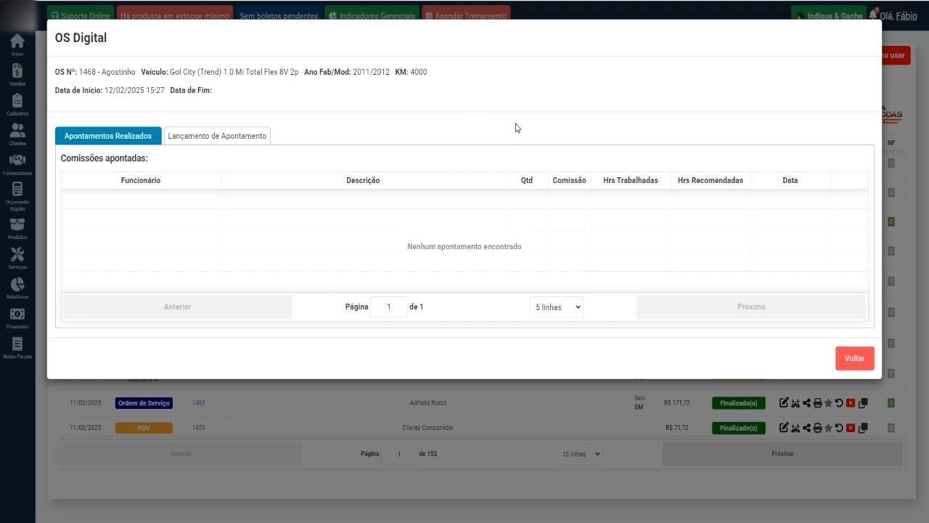
pyautogui.click(253, 136)
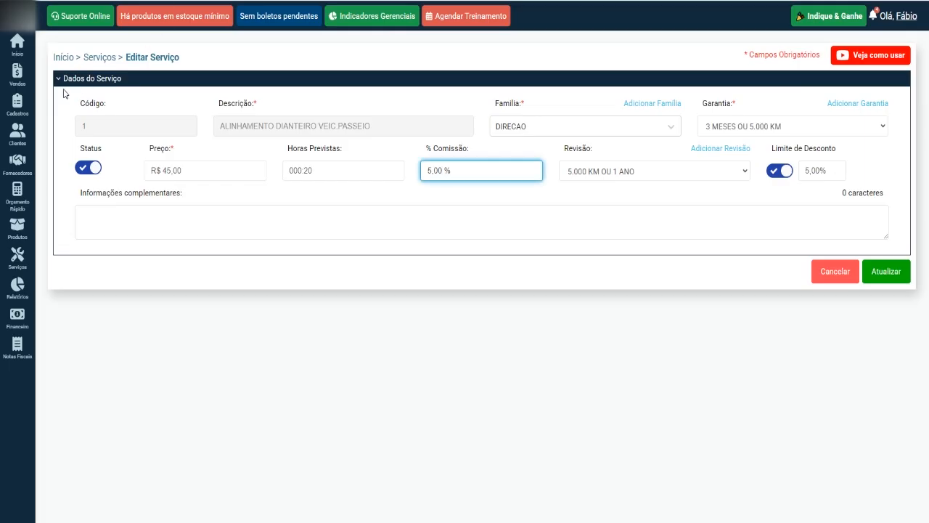
# In the Painel da Oficina, choose Iniciar Serviço for the stopped order combining front alignment, balancing, oil change and oil filter change
pyautogui.moveTo(19, 78)
pyautogui.click(78, 172)
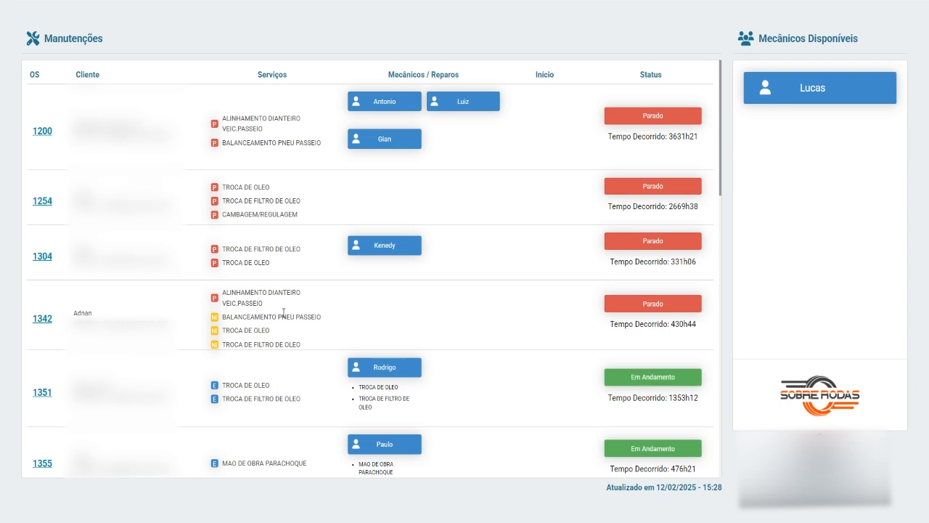
pyautogui.click(42, 320)
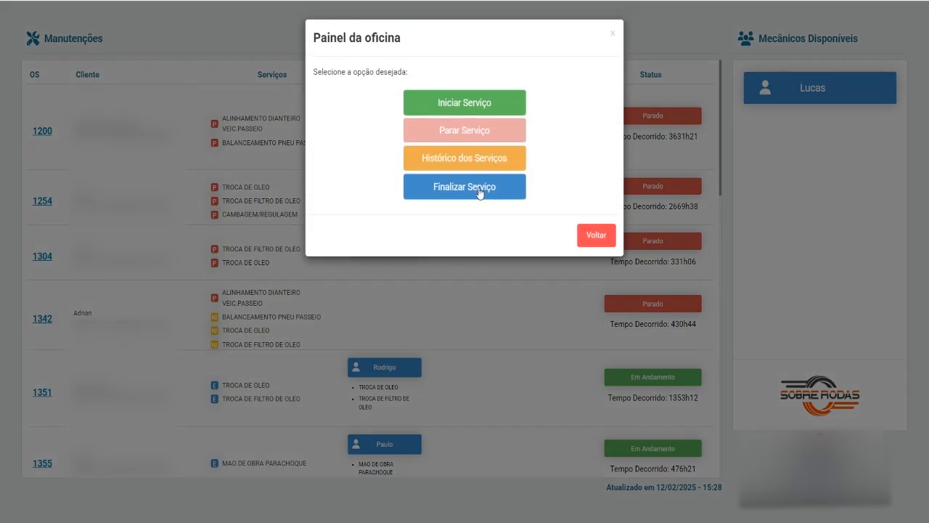
pyautogui.click(459, 106)
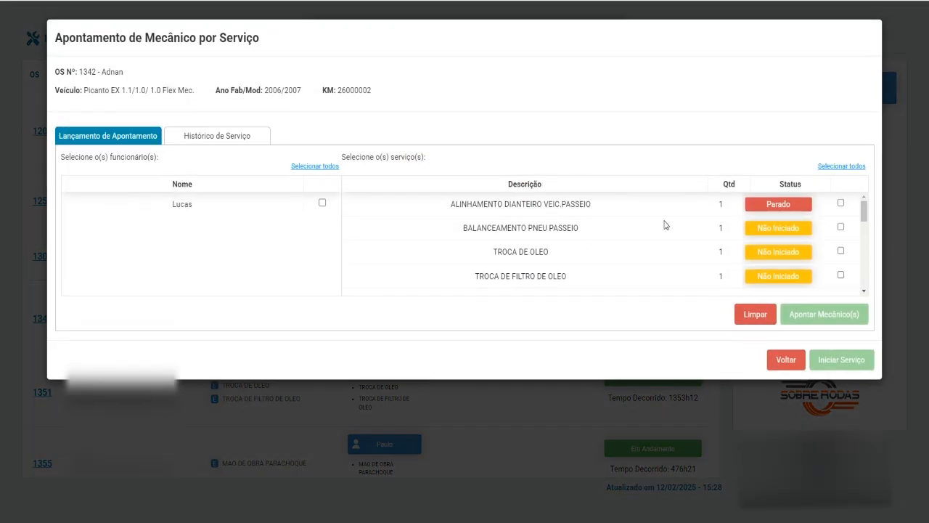
# Assign the available mechanic to BALANCEAMENTO PNEU PASSEIO on the order, start the service, and decline sharing the progress link with the client
pyautogui.click(322, 203)
pyautogui.click(840, 226)
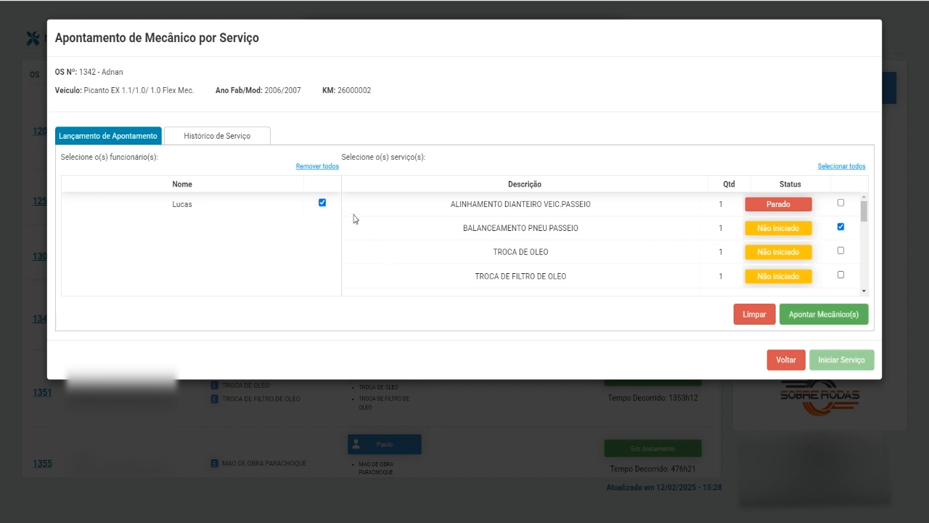
pyautogui.click(829, 314)
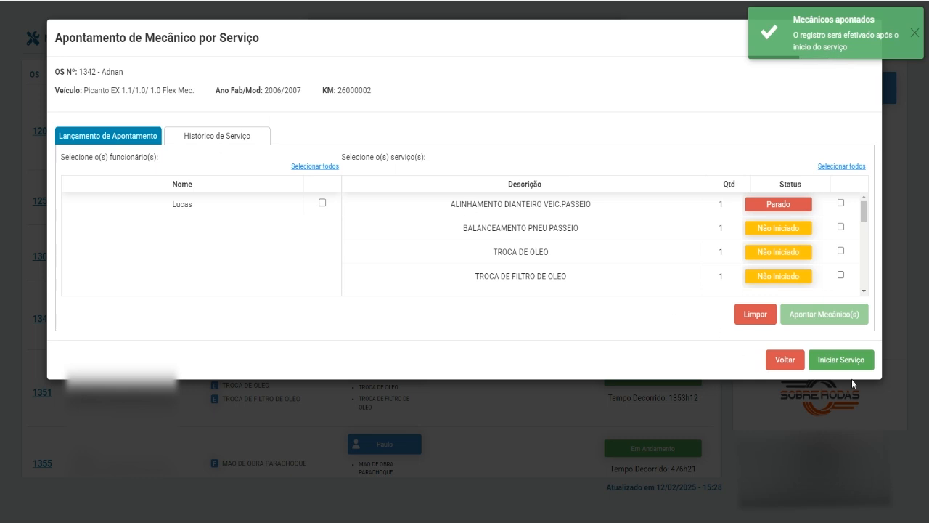
pyautogui.click(860, 363)
pyautogui.click(609, 141)
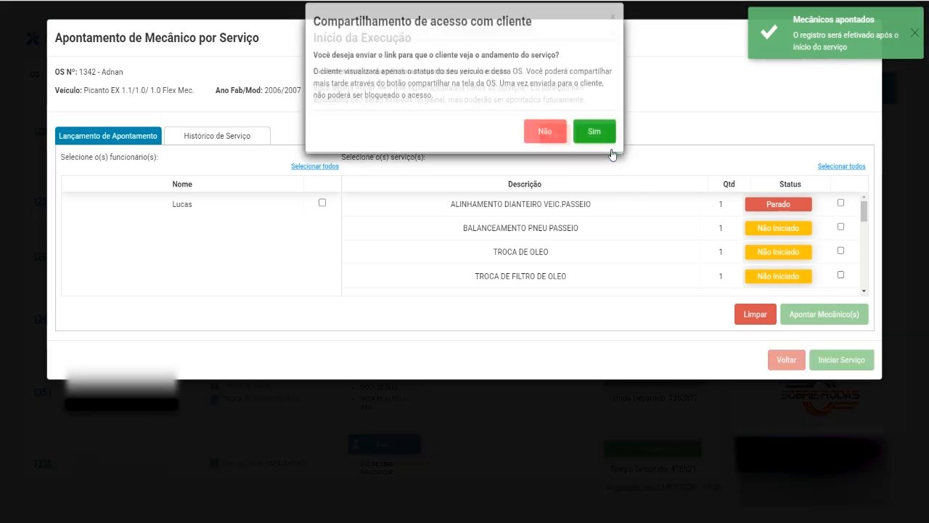
pyautogui.click(545, 136)
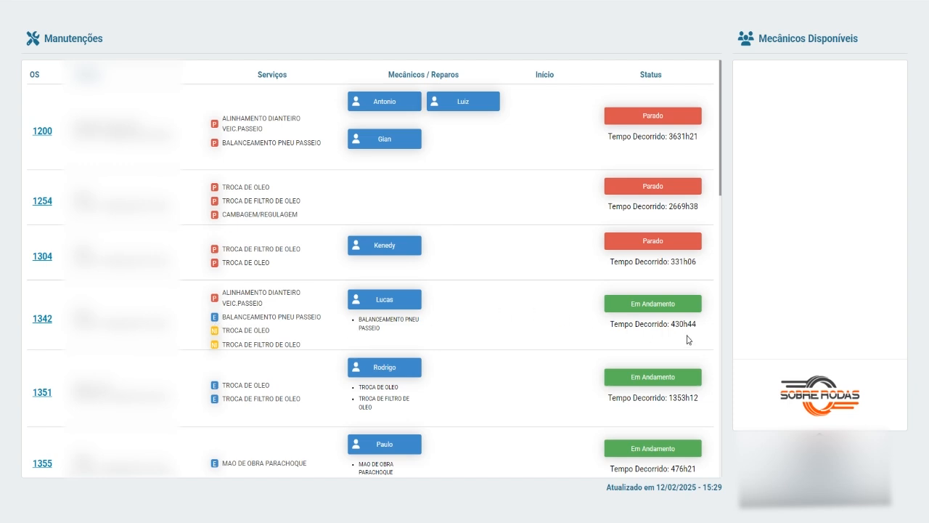
# Review the Manutenções panel's orders, including their service statuses, assigned mechanics and elapsed times
pyautogui.moveTo(669, 261); pyautogui.dragTo(699, 264)
pyautogui.scroll(-2, 593, 365)
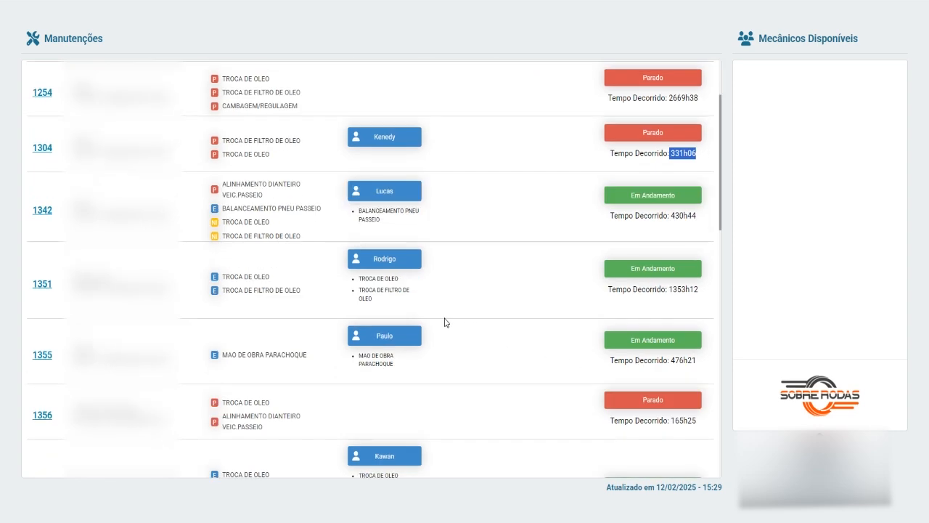
pyautogui.scroll(-1, 445, 312)
pyautogui.scroll(-1, 448, 305)
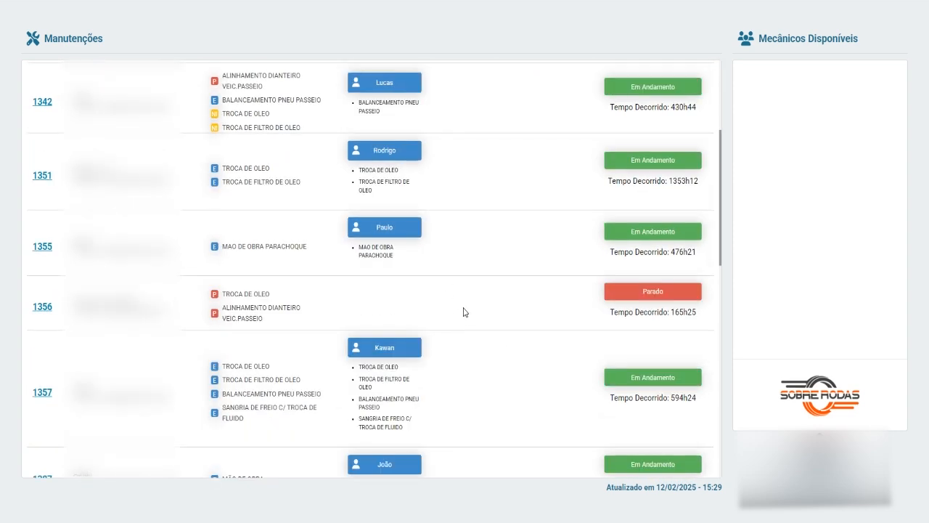
pyautogui.scroll(-2, 465, 310)
pyautogui.scroll(-6, 466, 311)
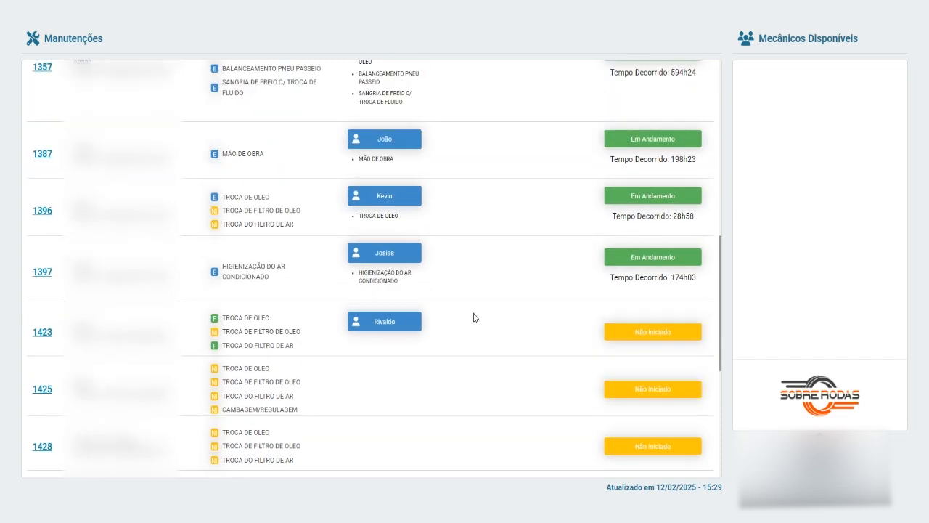
pyautogui.scroll(10, 473, 317)
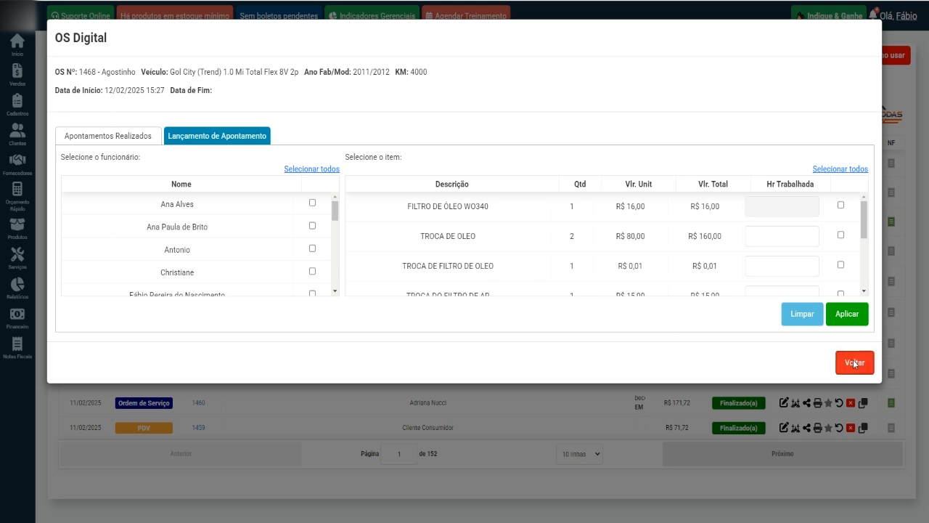
# Close the OS Digital opened from the sales list and open Lançamento de Apontamento from the sale's Editar Venda page
pyautogui.click(854, 364)
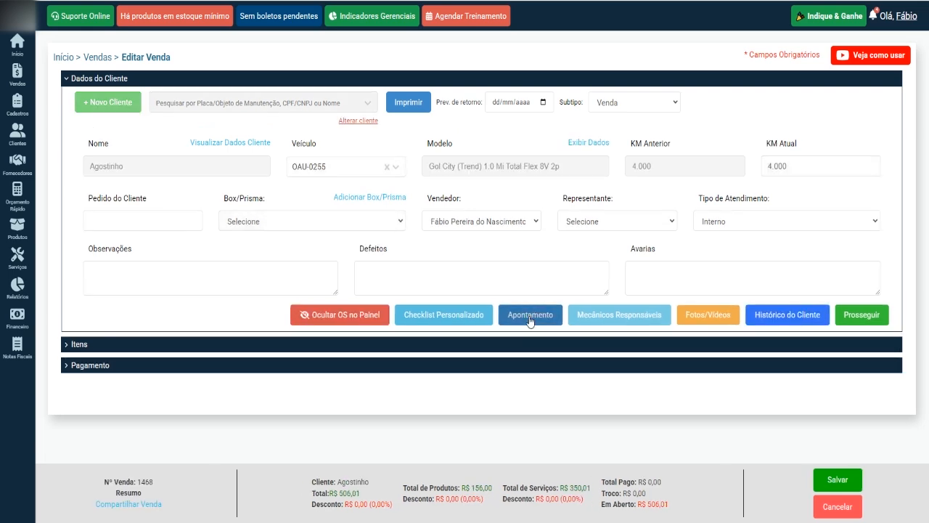
pyautogui.click(530, 316)
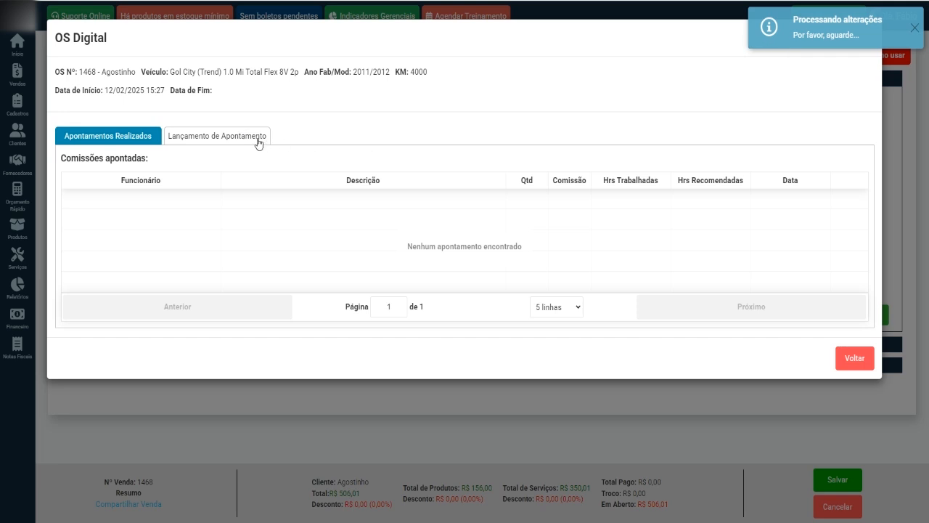
pyautogui.click(215, 138)
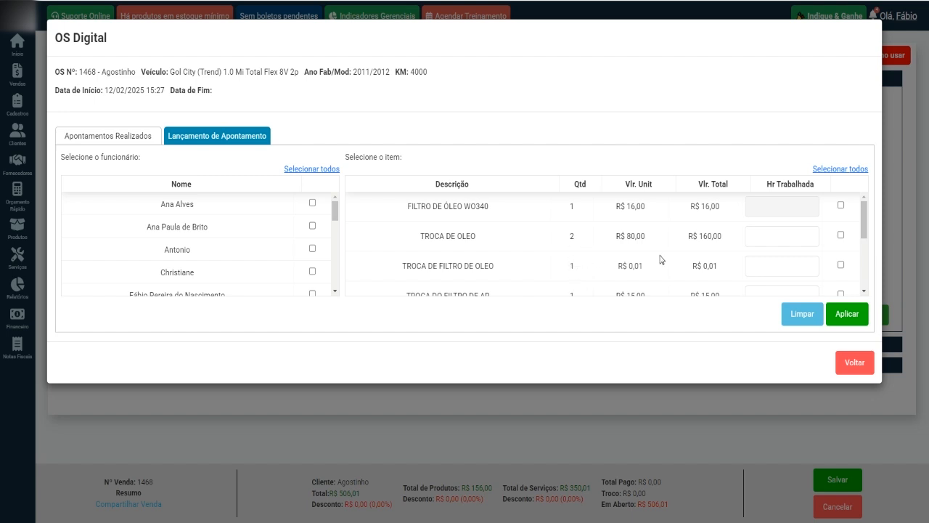
# Select TROCA DE OLEO and TROCA DE FILTRO DE OLEO together with an employee labelled Mecânico for the commission entry
pyautogui.click(840, 265)
pyautogui.doubleClick(625, 267)
pyautogui.click(660, 263)
pyautogui.scroll(-3, 312, 261)
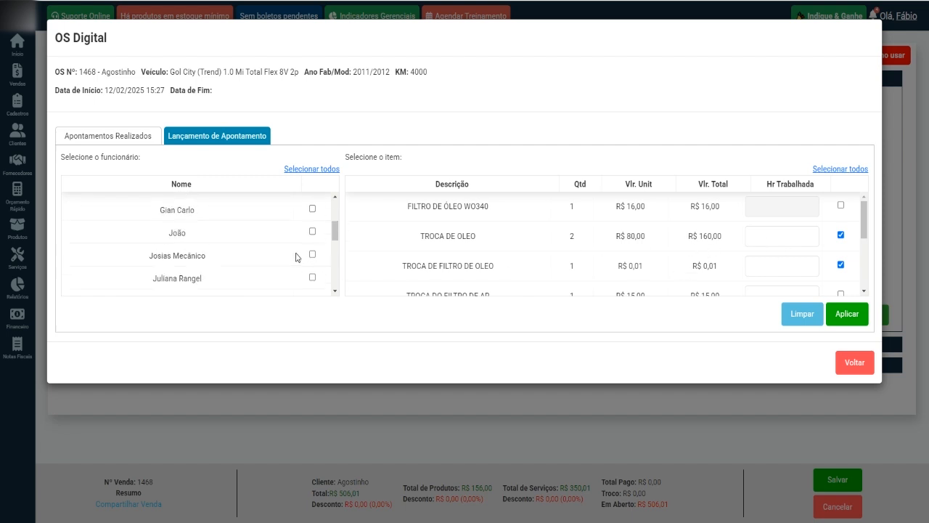
pyautogui.scroll(-1, 296, 257)
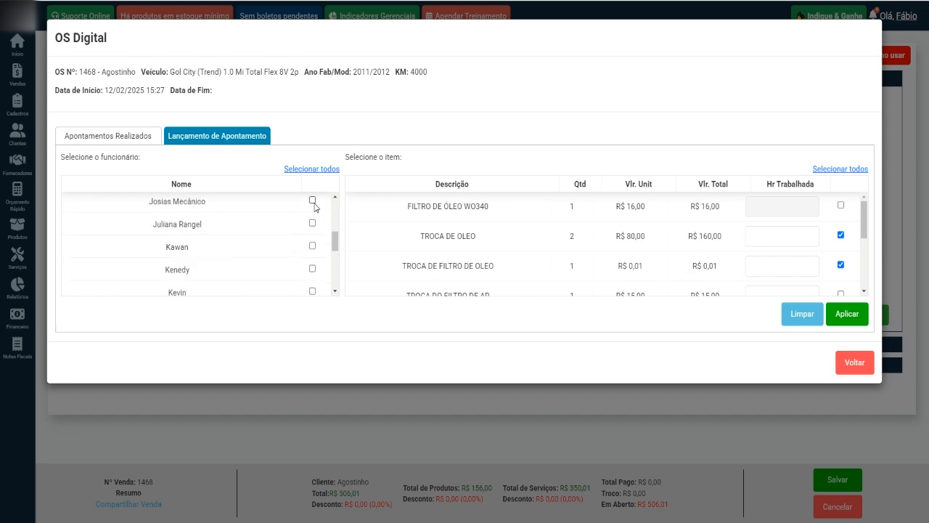
pyautogui.click(850, 316)
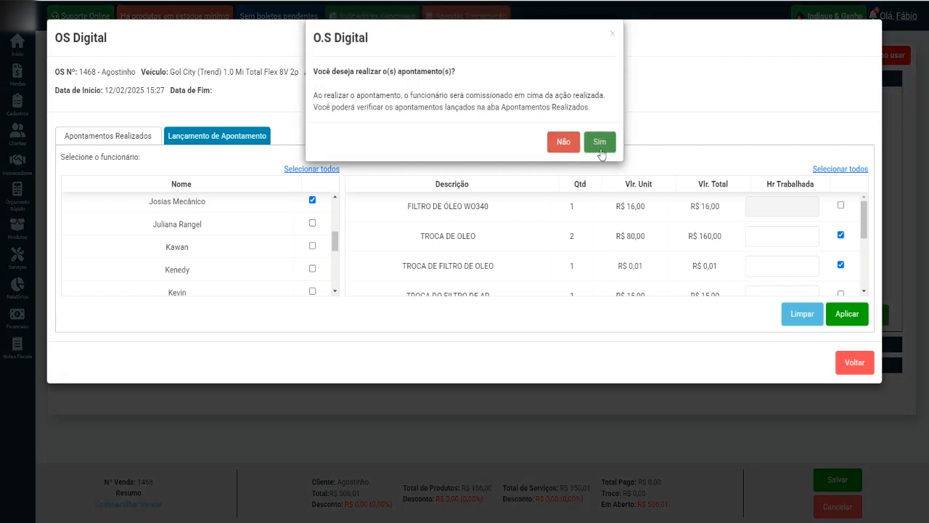
pyautogui.click(602, 219)
# Set Hr Trabalhada for TROCA DE OLEO to 000:40 and apply the mechanic's entries for the selected services
pyautogui.click(758, 236)
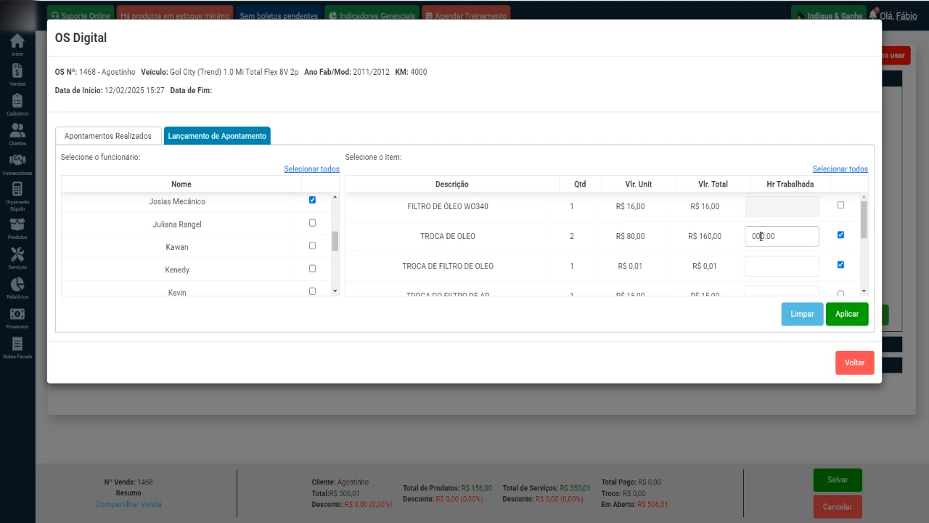
pyautogui.doubleClick(767, 236)
pyautogui.click(852, 315)
pyautogui.click(599, 141)
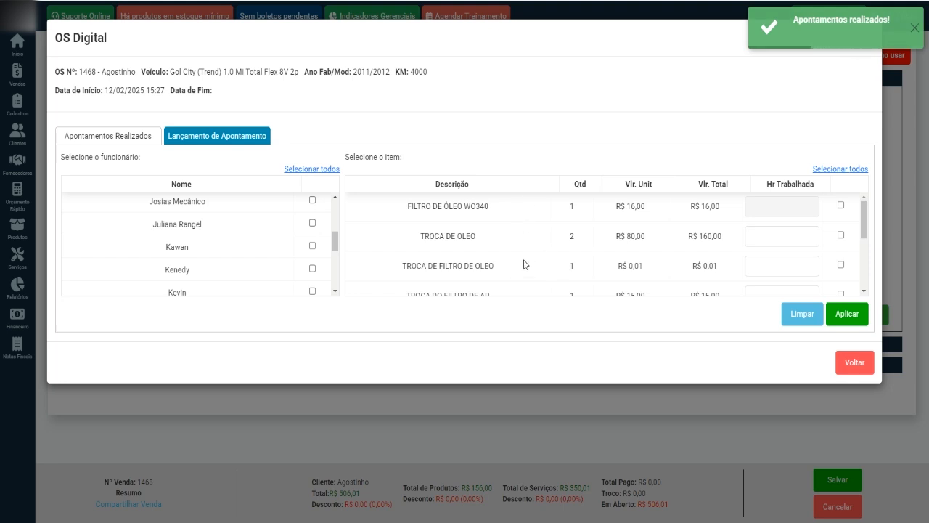
# Assign ALINHAMENTO DIANTEIRO VEIC.PASSEIO and BALANCEAMENTO PNEU PASSEIO to a second mechanic and apply the entries
pyautogui.scroll(-1, 527, 271)
pyautogui.scroll(-1, 528, 272)
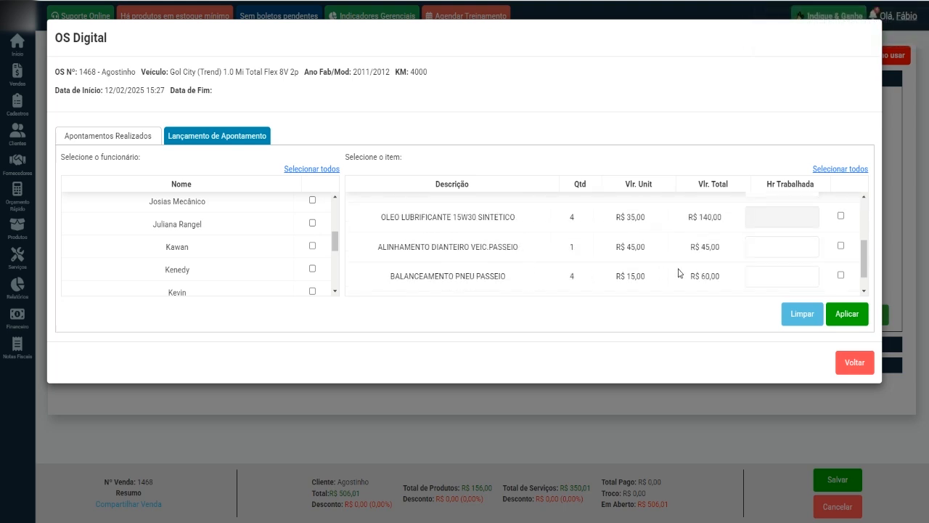
pyautogui.click(840, 246)
pyautogui.click(840, 276)
pyautogui.scroll(-3, 264, 261)
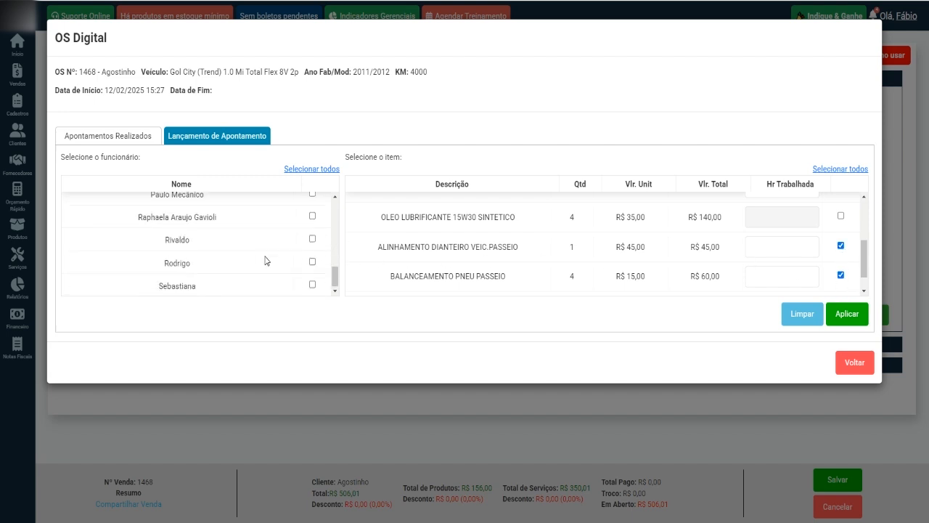
pyautogui.click(312, 239)
pyautogui.click(848, 314)
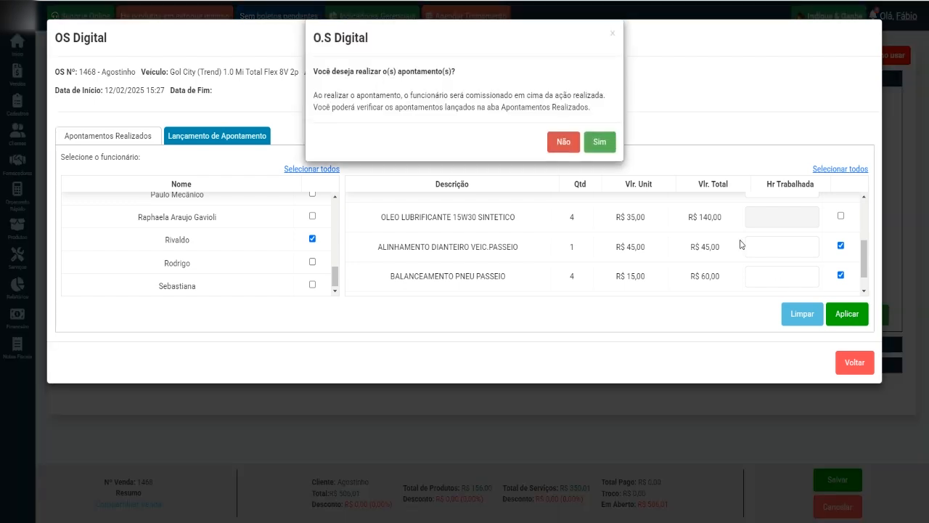
pyautogui.click(597, 141)
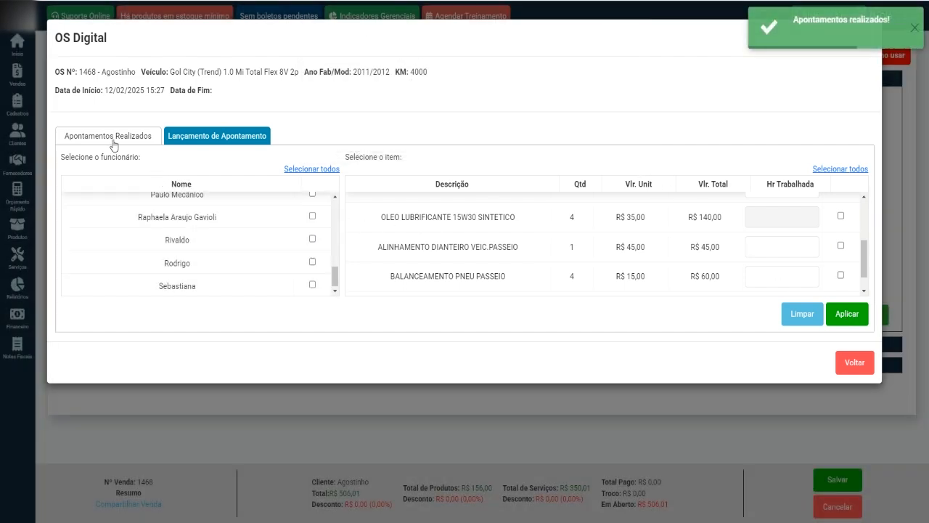
# Compare the commission percentages of the services listed in Apontamentos Realizados, including ALINHAMENTO DIANTEIRO VEIC.PASSEIO
pyautogui.click(94, 140)
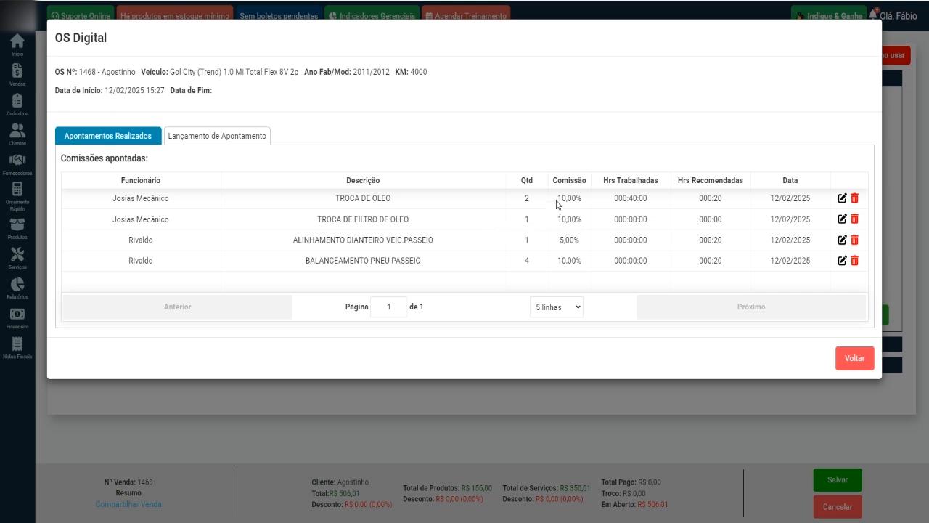
pyautogui.moveTo(556, 197); pyautogui.dragTo(586, 201)
pyautogui.moveTo(543, 221); pyautogui.dragTo(595, 223)
pyautogui.moveTo(551, 259); pyautogui.dragTo(585, 266)
pyautogui.click(551, 240)
pyautogui.moveTo(557, 246); pyautogui.dragTo(579, 244)
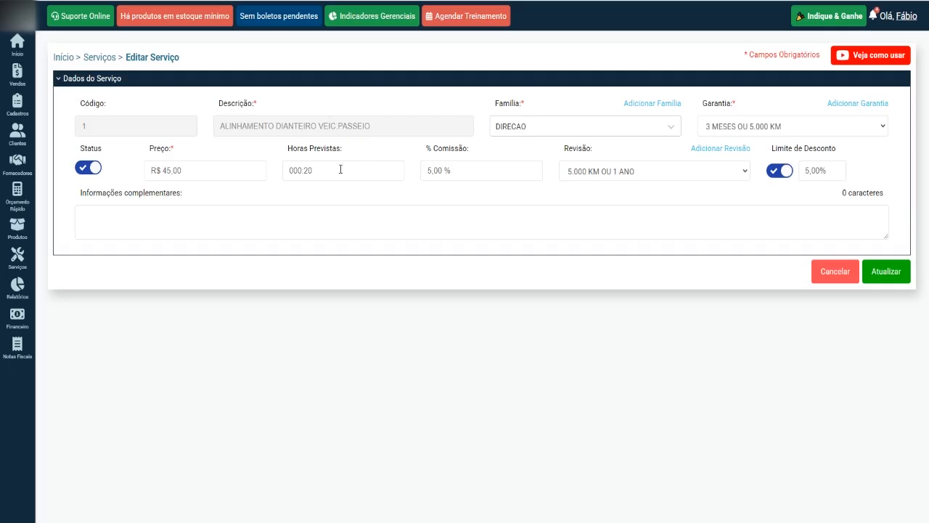
# Examine the % Comissão field in the ALINHAMENTO DIANTEIRO VEIC.PASSEIO service record
pyautogui.moveTo(219, 127); pyautogui.dragTo(384, 130)
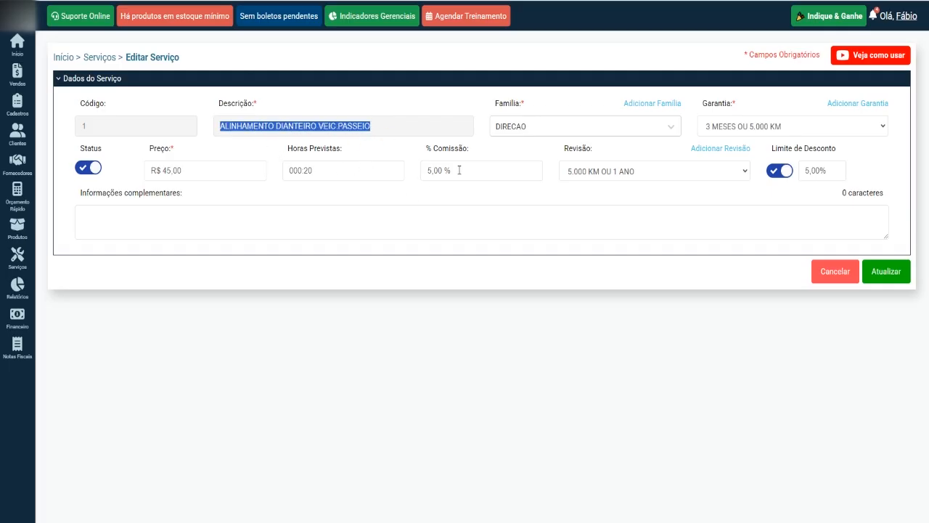
pyautogui.moveTo(458, 170); pyautogui.dragTo(427, 179)
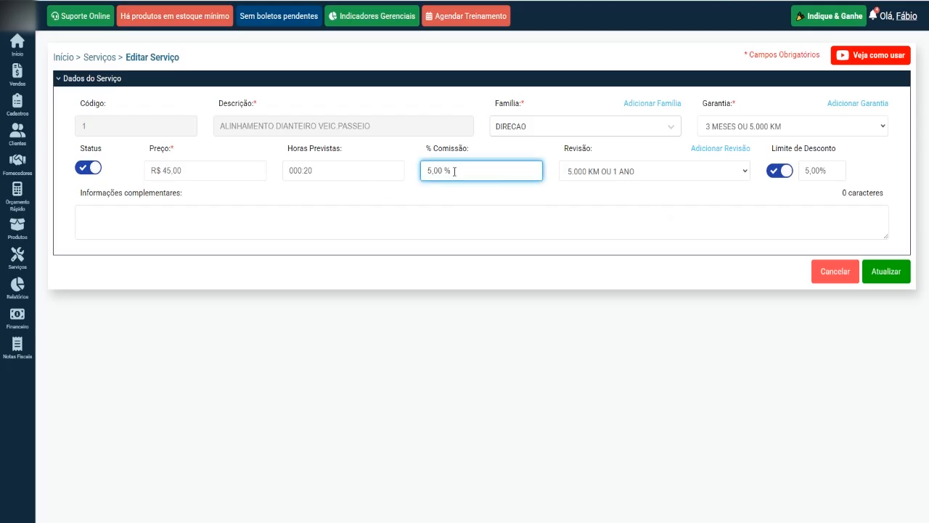
pyautogui.moveTo(455, 170); pyautogui.dragTo(404, 168)
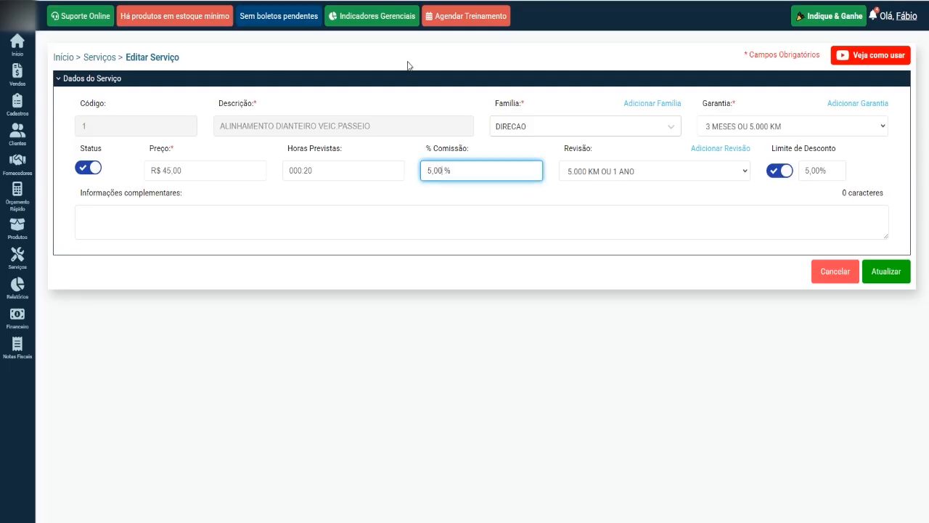
# Open a blank Novo Cargo form from Meus Cargos and examine its Comissão de Serviço field
pyautogui.click(892, 24)
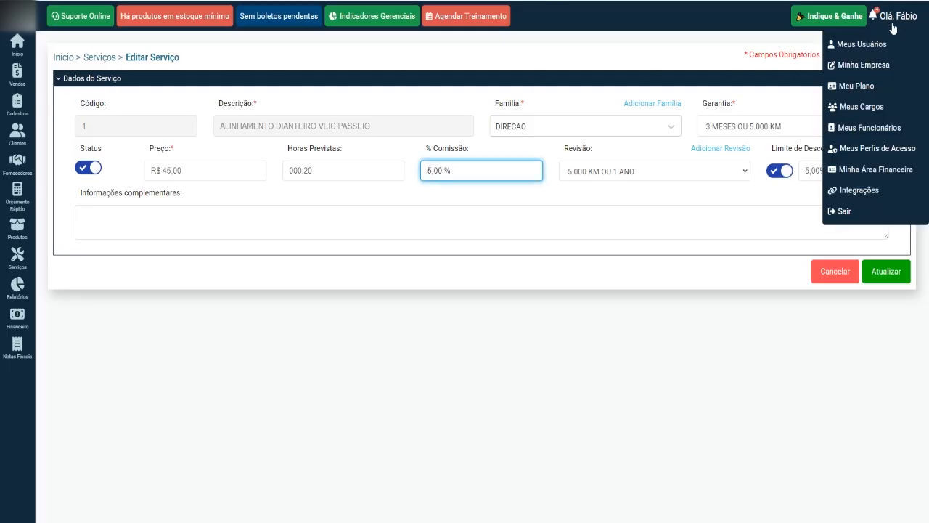
pyautogui.click(875, 112)
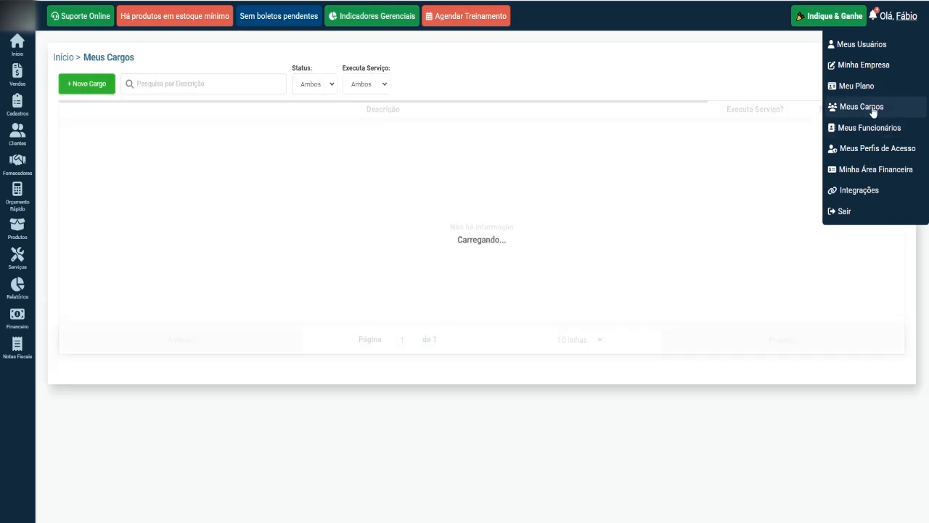
pyautogui.click(89, 84)
pyautogui.click(203, 124)
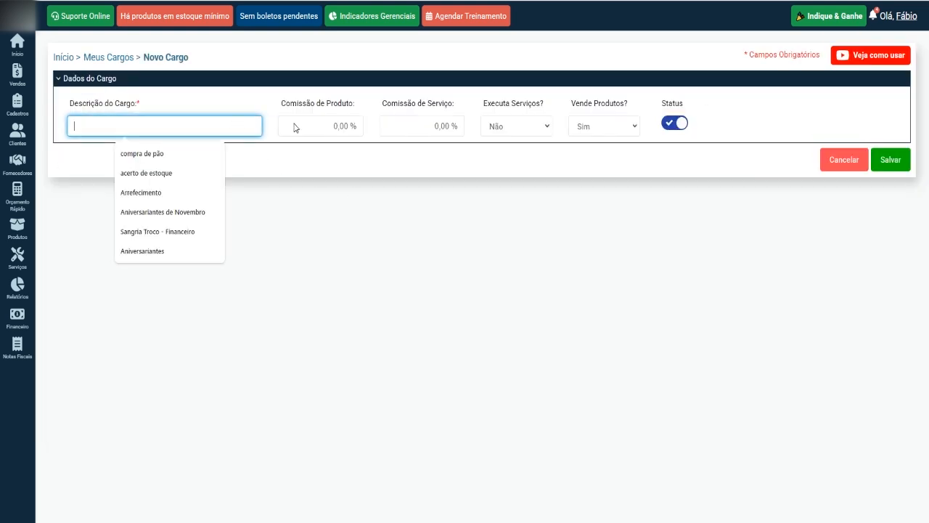
pyautogui.click(420, 127)
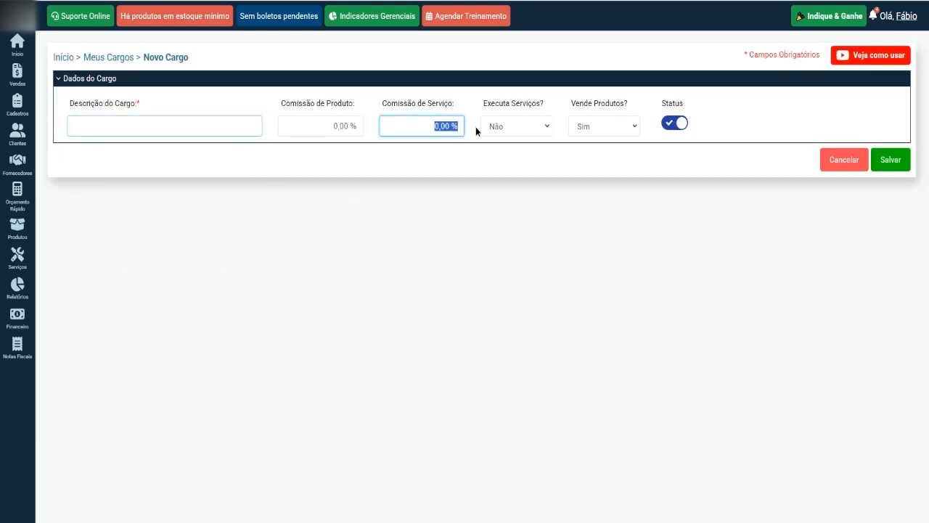
pyautogui.click(421, 125)
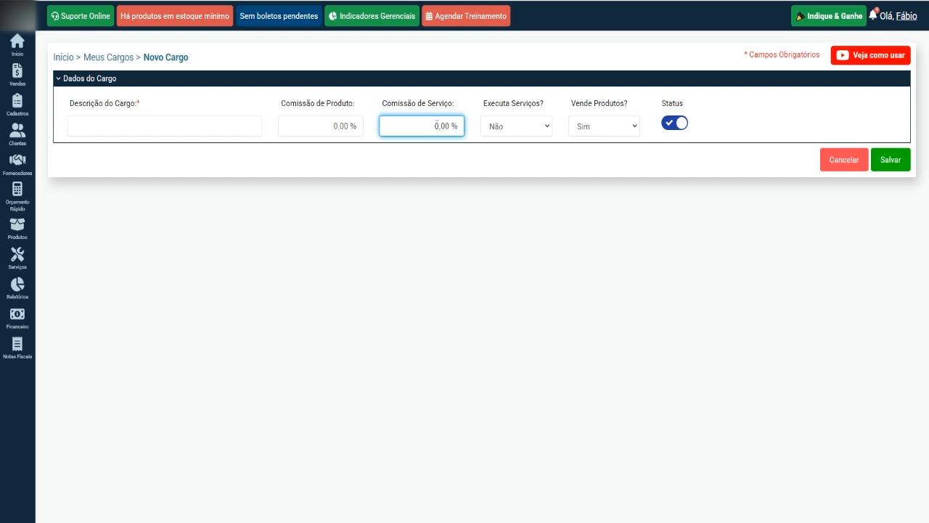
pyautogui.doubleClick(437, 125)
pyautogui.click(906, 17)
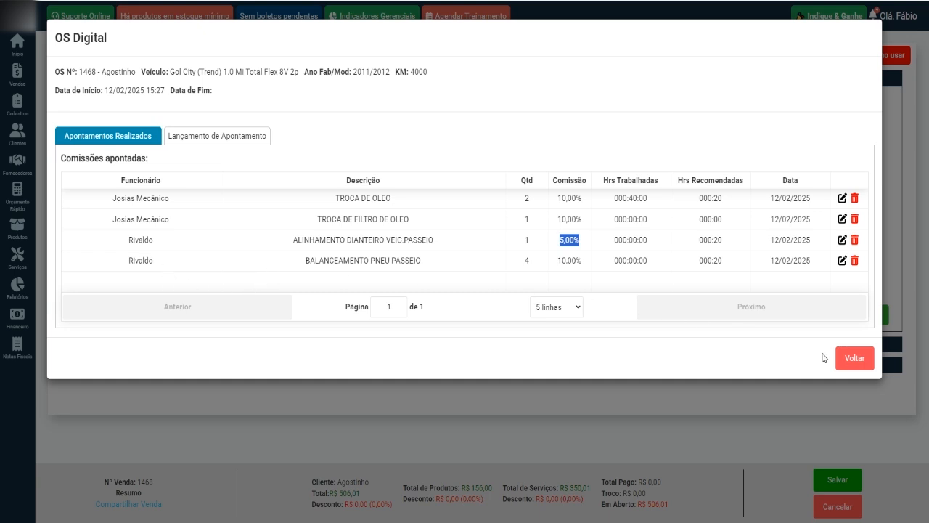
# Close OS Digital and open the Comissões/Rendimentos do Mecânico sales report
pyautogui.click(852, 360)
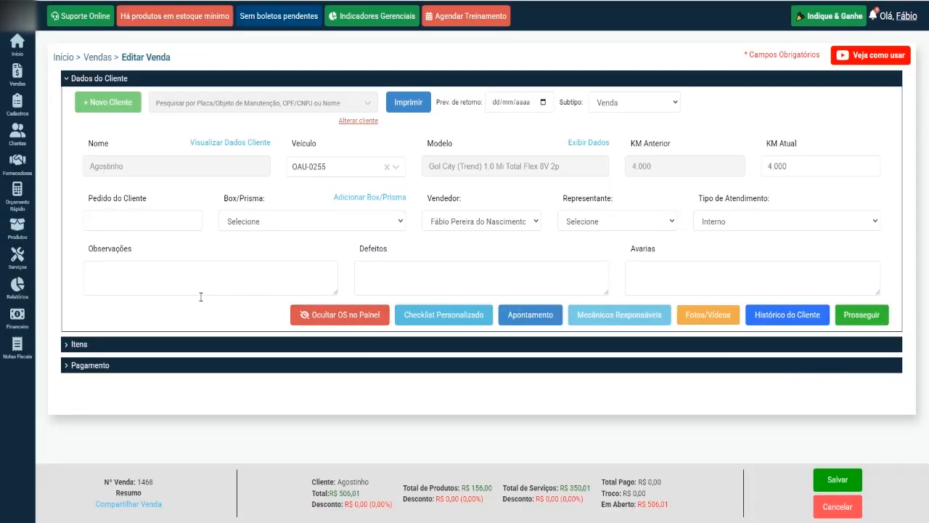
pyautogui.moveTo(16, 290)
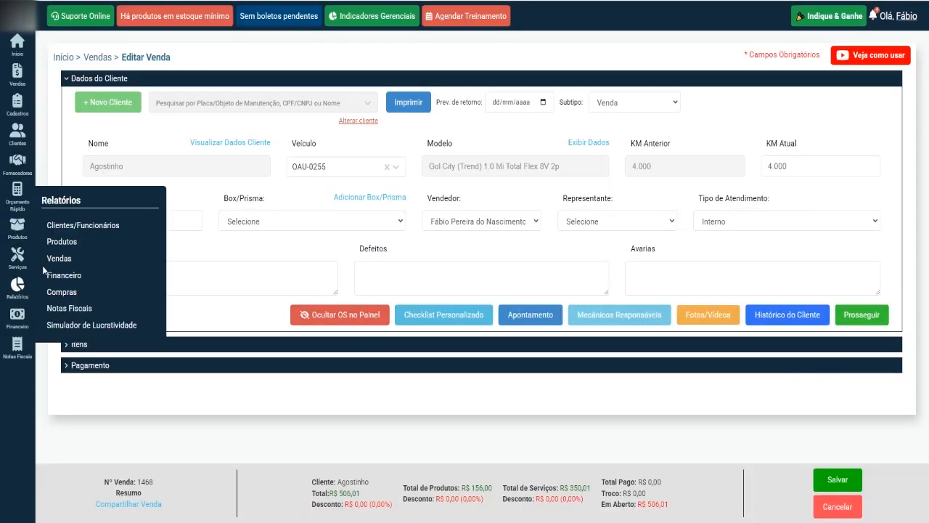
pyautogui.moveTo(53, 260)
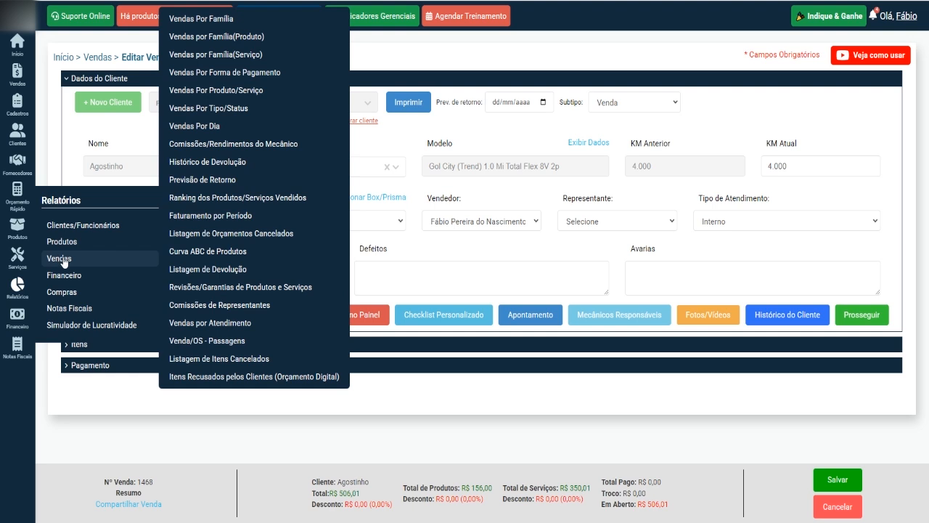
pyautogui.click(221, 146)
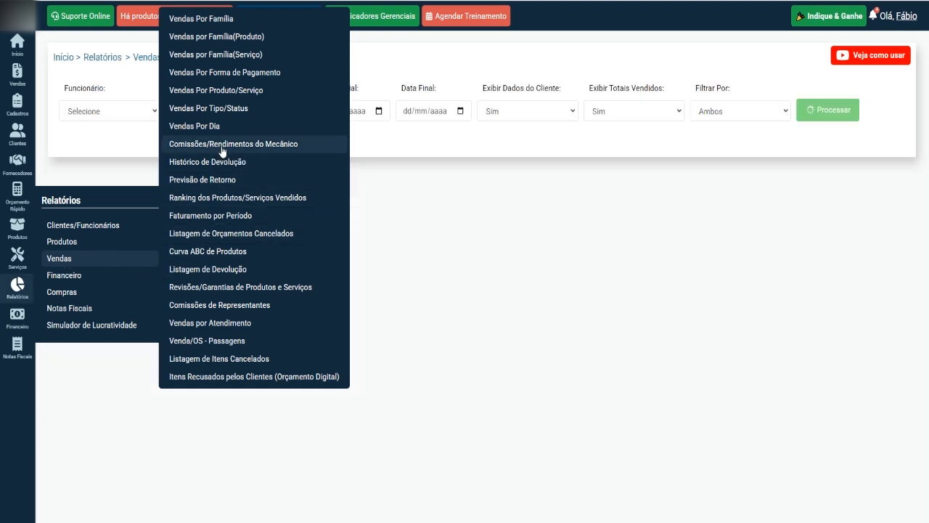
# Filter the commission report to the mechanic assigned to the oil change, by Data do Apontamento da Comissão, from 11/02/2025 to 12/02/2025
pyautogui.click(132, 116)
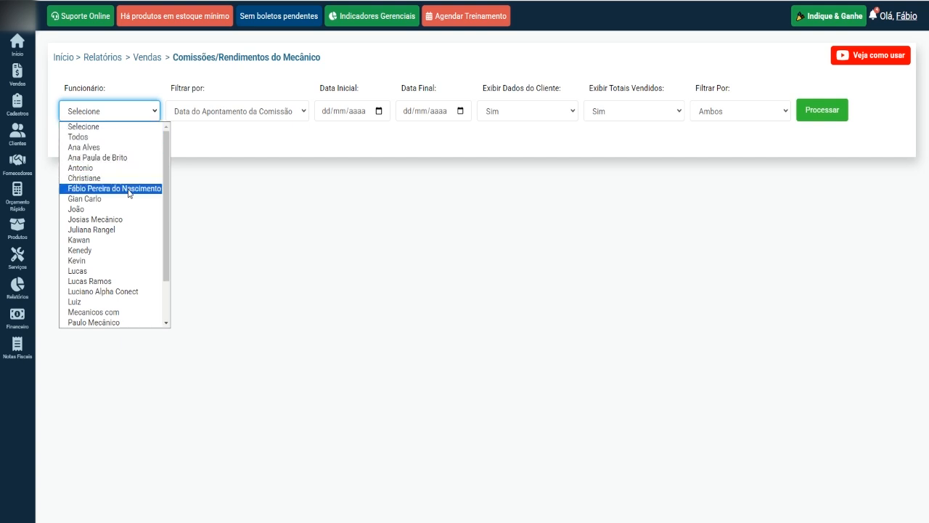
pyautogui.click(131, 219)
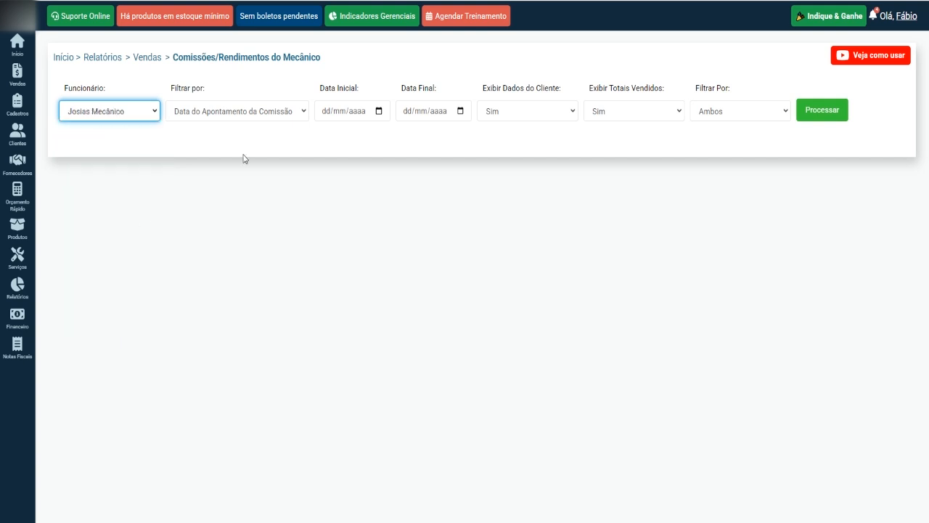
pyautogui.click(299, 116)
pyautogui.click(379, 111)
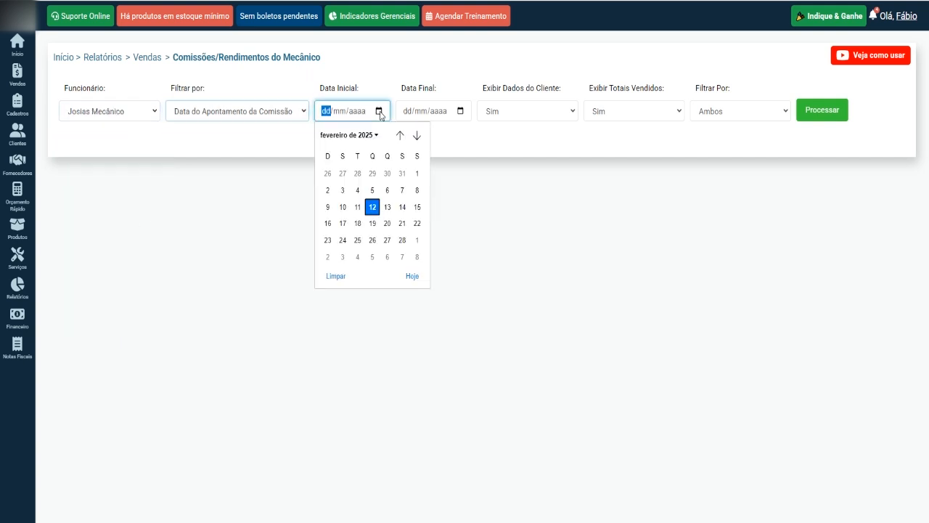
pyautogui.click(358, 208)
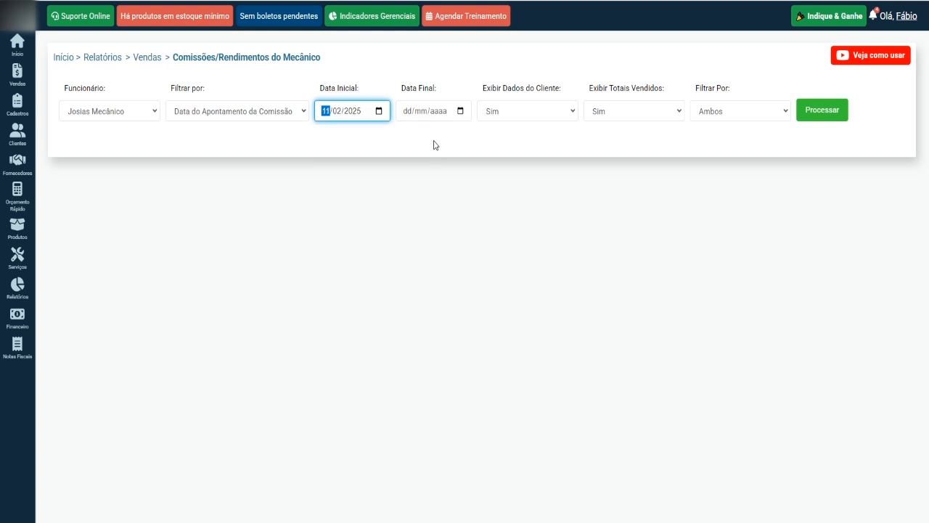
pyautogui.click(460, 111)
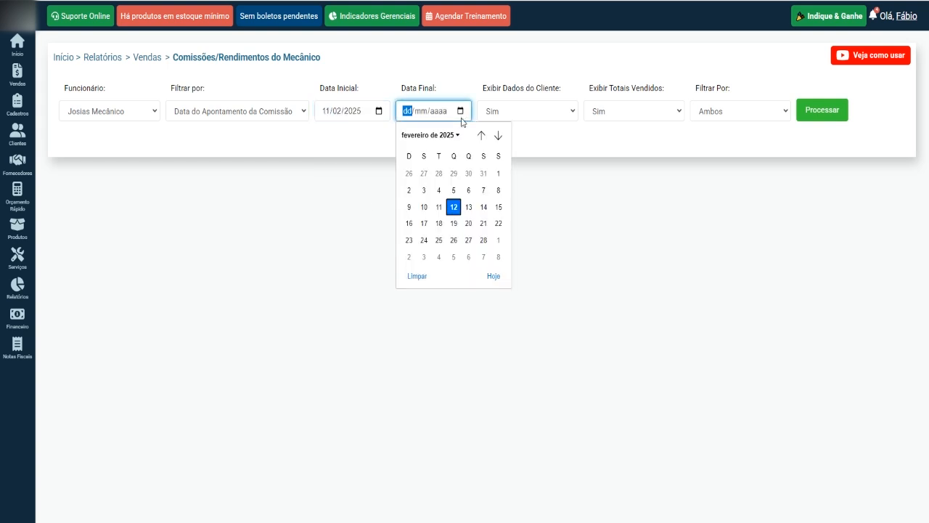
pyautogui.click(454, 208)
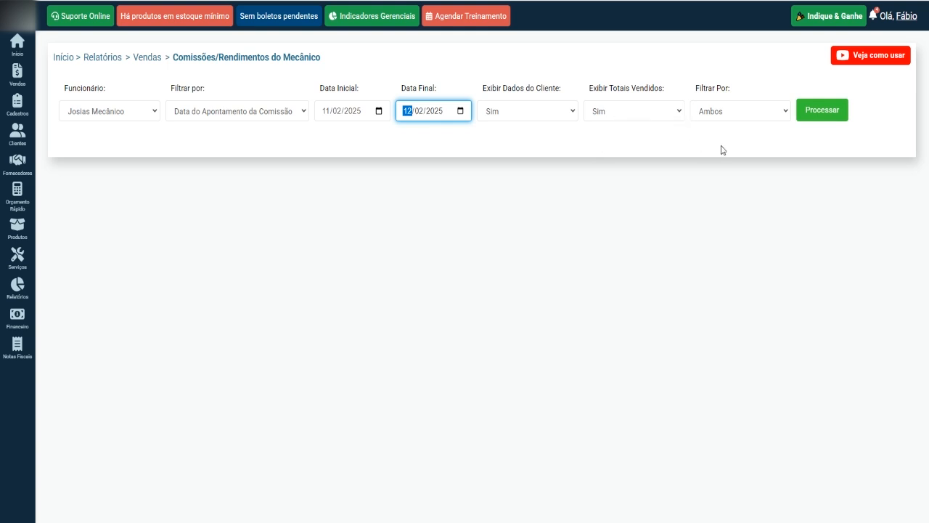
# Process the report for both services and products (Ambos) and export it as a PDF
pyautogui.click(753, 110)
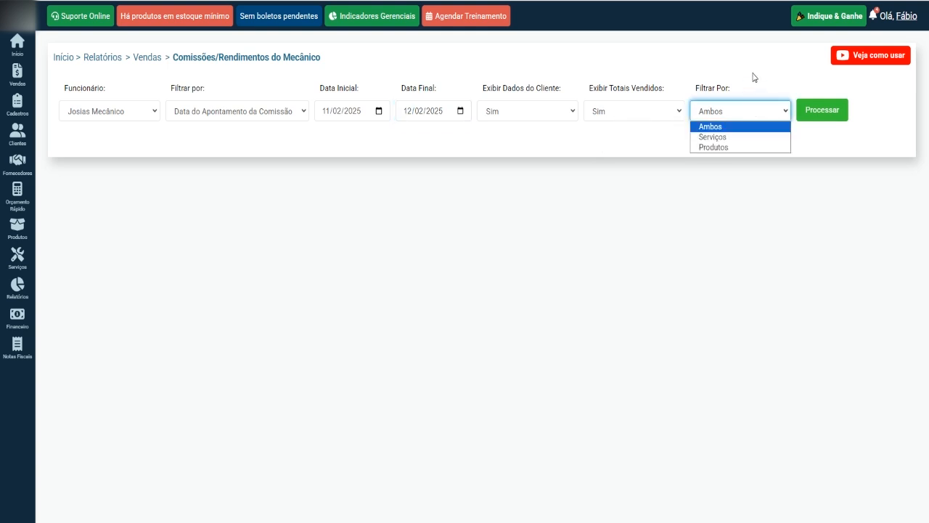
pyautogui.click(755, 75)
pyautogui.click(817, 118)
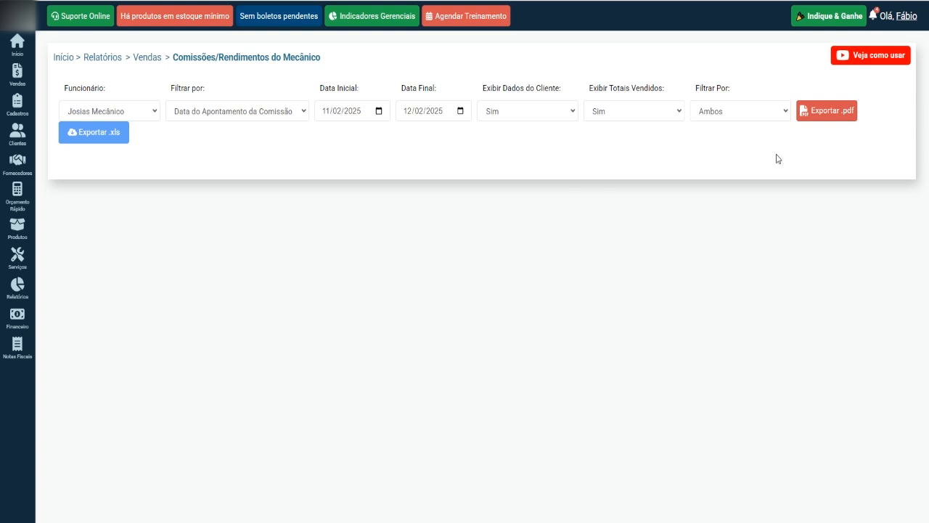
pyautogui.click(827, 113)
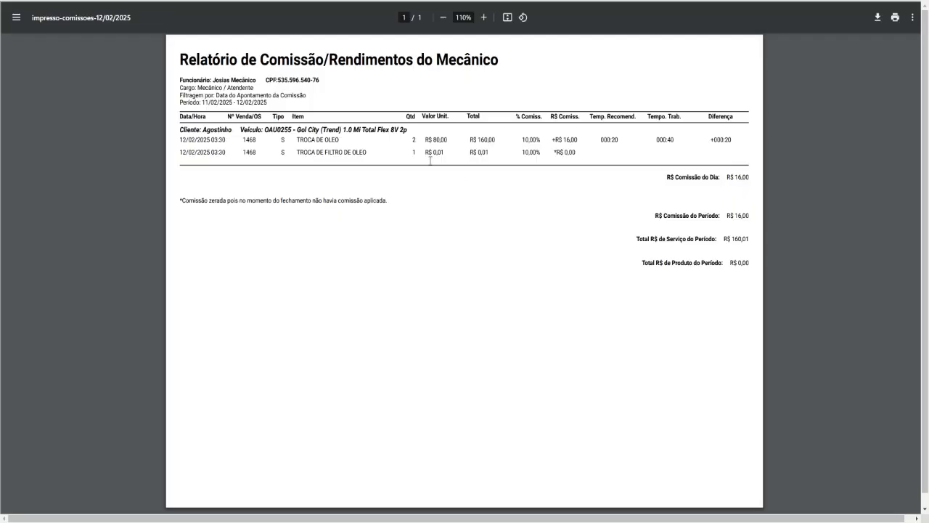
# Examine the TROCA DE OLEO line's unit value, commission percentage, commission amount and recommended time in the exported report
pyautogui.moveTo(298, 139); pyautogui.dragTo(334, 140)
pyautogui.click(426, 147)
pyautogui.moveTo(429, 139); pyautogui.dragTo(447, 135)
pyautogui.moveTo(500, 141); pyautogui.dragTo(590, 150)
pyautogui.click(510, 152)
pyautogui.click(569, 136)
pyautogui.moveTo(599, 140); pyautogui.dragTo(624, 139)
# Return to the system, open the Serviços list and examine the Horas value of ALINHAMENTO DIANTEIRO VEIC.PASSEIO
pyautogui.hotkey('ctrl', 'w')
pyautogui.moveTo(30, 67)
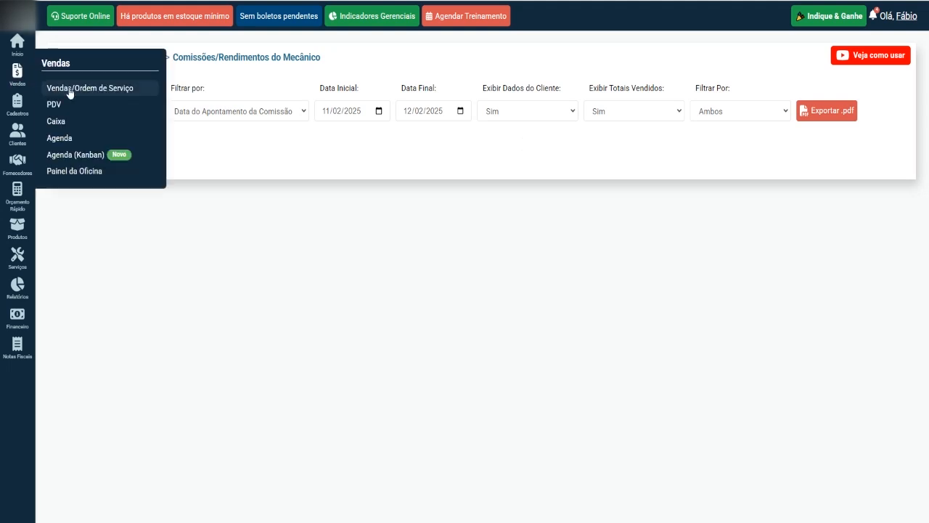
pyautogui.click(69, 88)
pyautogui.click(16, 42)
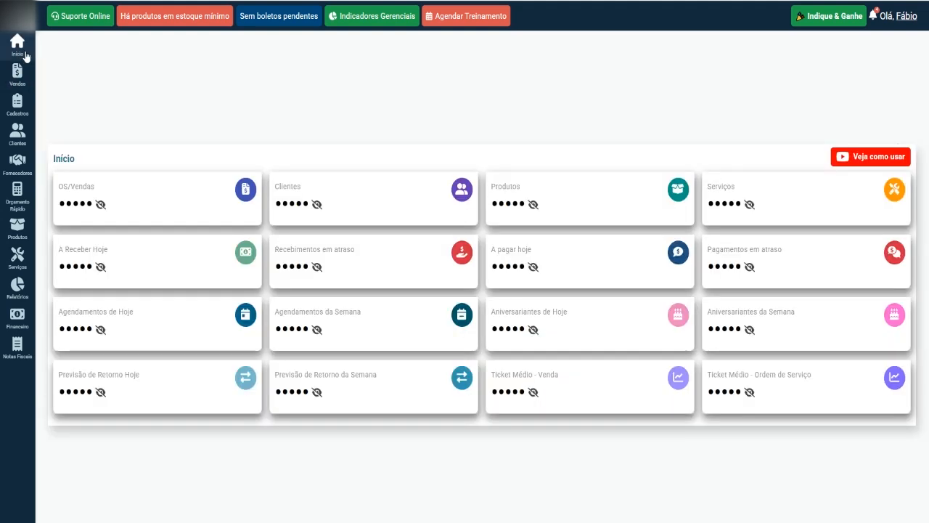
pyautogui.click(759, 213)
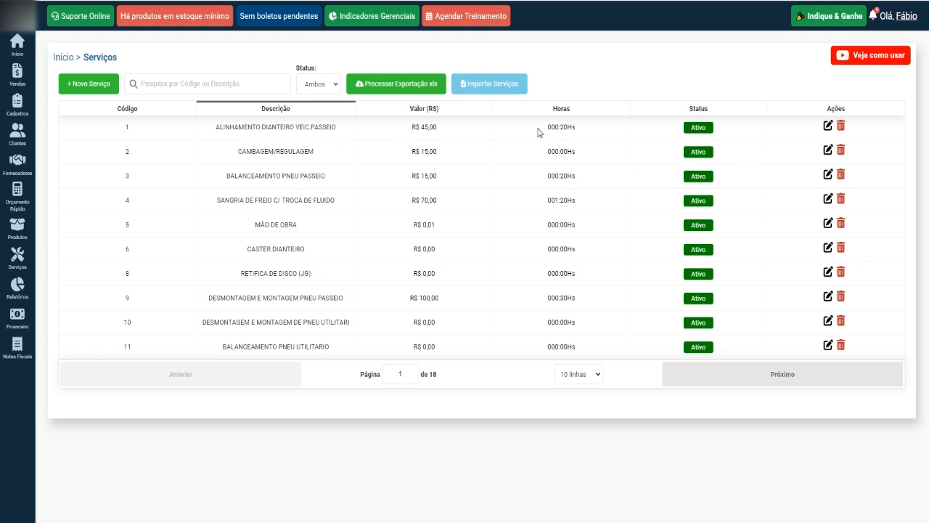
pyautogui.moveTo(537, 129); pyautogui.dragTo(590, 131)
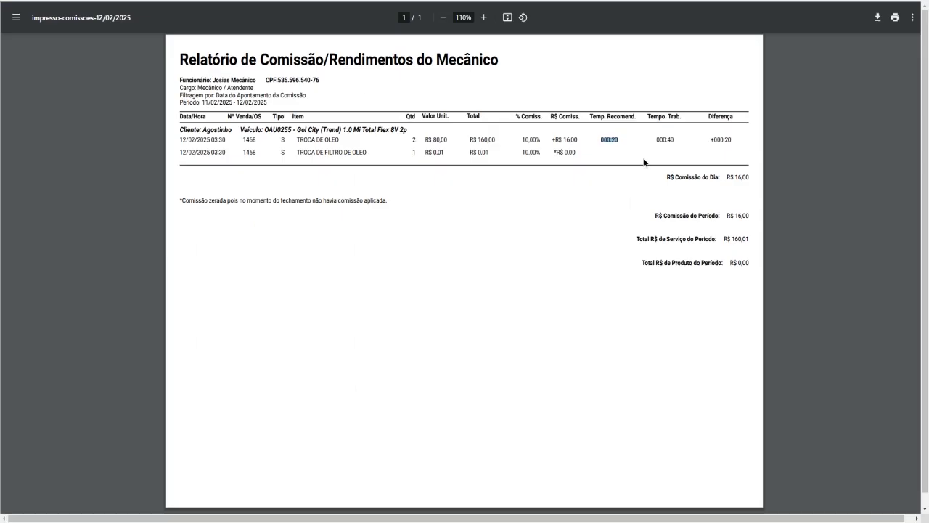
# Compare the recommended time, worked time and Diferença of TROCA DE OLEO in the exported commission PDF
pyautogui.click(643, 158)
pyautogui.moveTo(600, 140); pyautogui.dragTo(675, 140)
pyautogui.click(713, 155)
pyautogui.moveTo(708, 139); pyautogui.dragTo(743, 140)
# Reopen the Comissões/Rendimentos do Mecânico sales report and select the mechanic assigned to the alignment and balancing services
pyautogui.hotkey('ctrl', 'shift', 'Tab')
pyautogui.moveTo(15, 287)
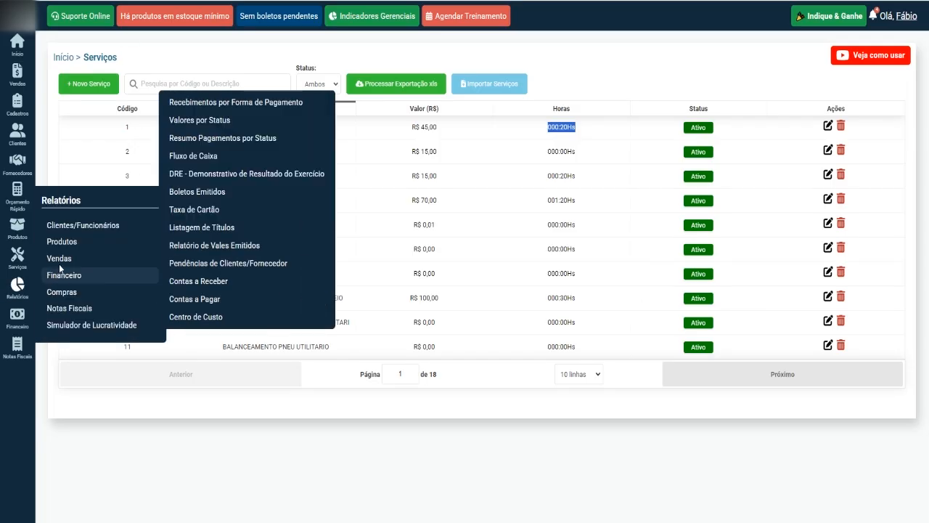
pyautogui.moveTo(143, 265)
pyautogui.click(210, 147)
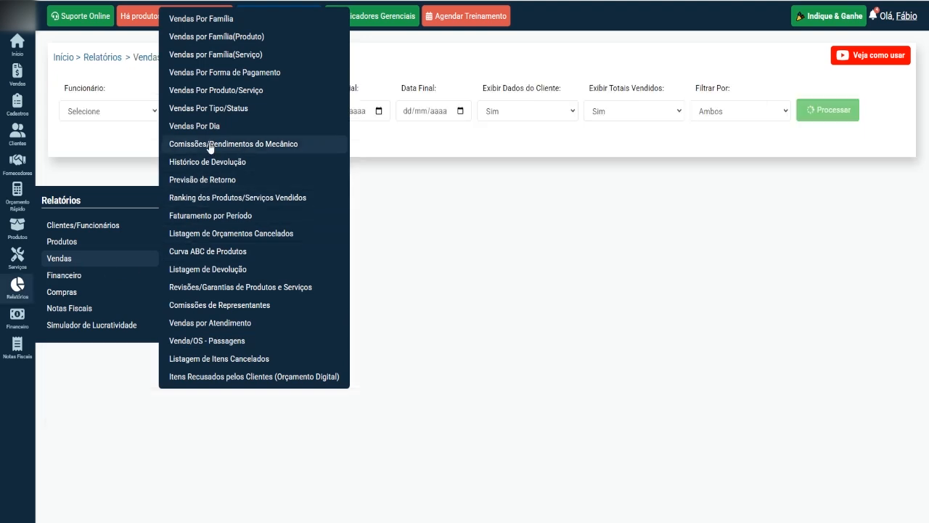
pyautogui.click(154, 111)
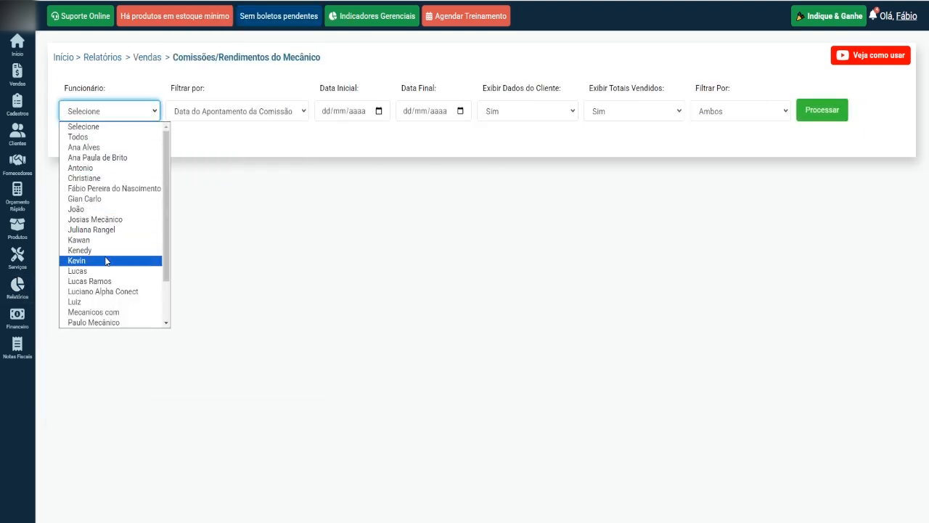
pyautogui.scroll(-2, 106, 261)
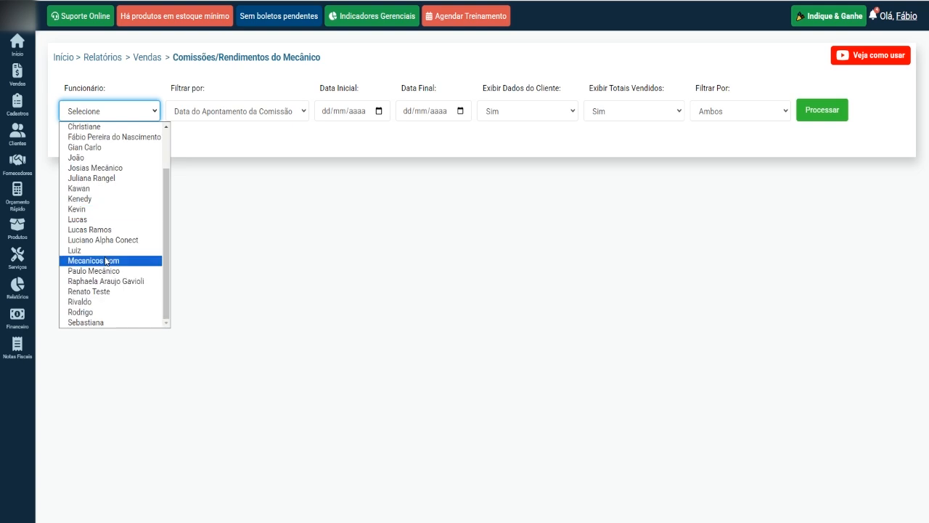
pyautogui.click(112, 301)
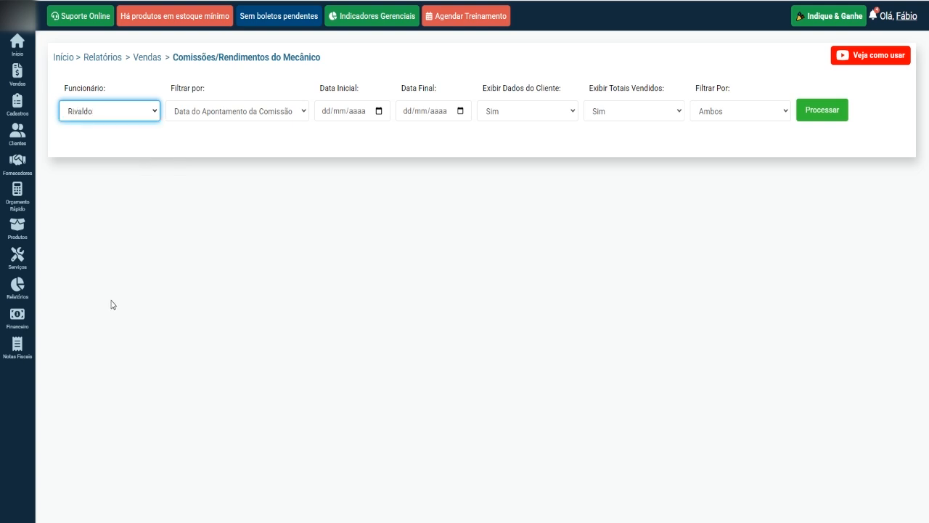
# Set the report period from 11/02/2025 to 12/02/2025, process it and export it as a PDF
pyautogui.click(379, 111)
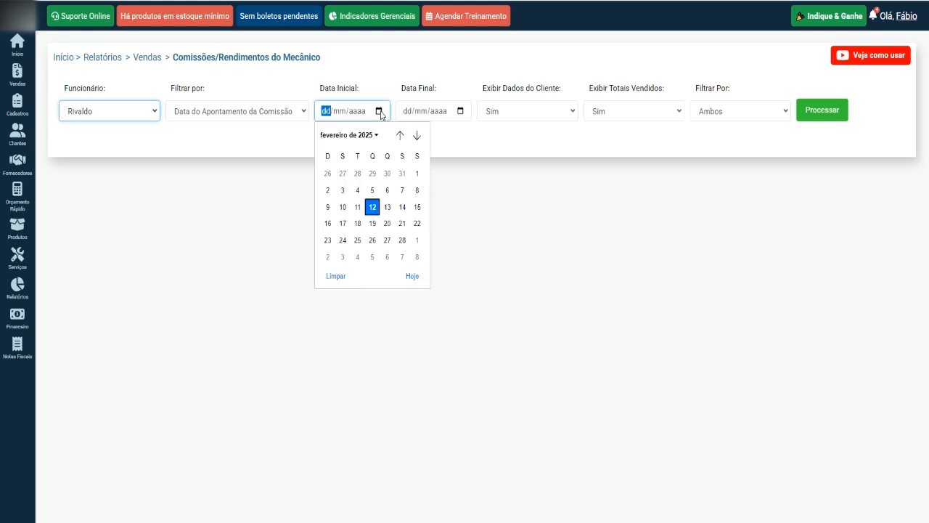
pyautogui.click(358, 207)
pyautogui.click(461, 112)
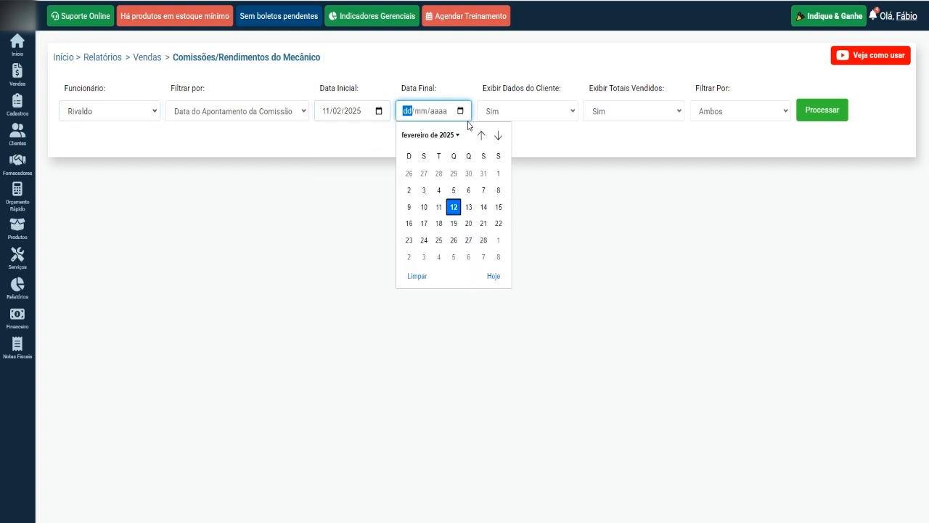
pyautogui.click(454, 209)
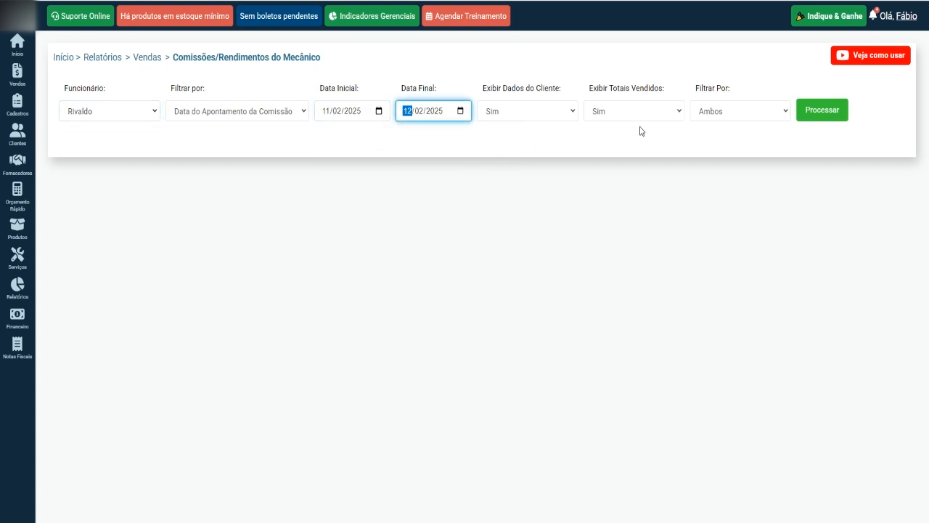
pyautogui.click(824, 113)
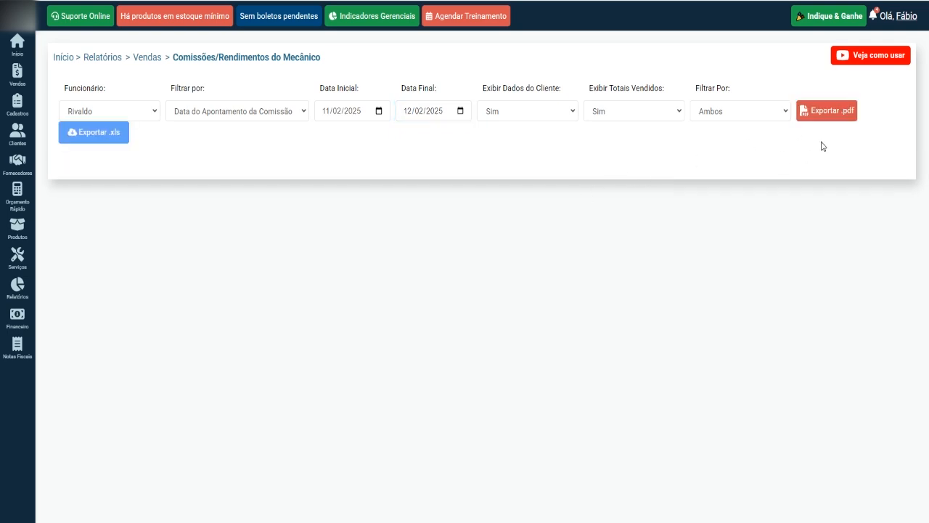
pyautogui.click(825, 116)
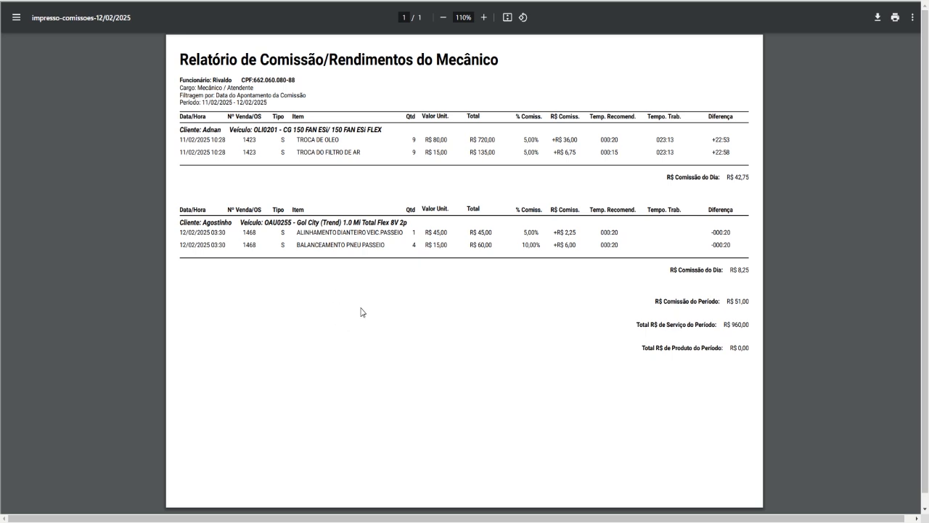
# Enlarge the second mechanic's report to 165% and examine the employee name, the TROCA DE OLEO worked time and the 12/02/2025 services
pyautogui.scroll(3, 365, 312)
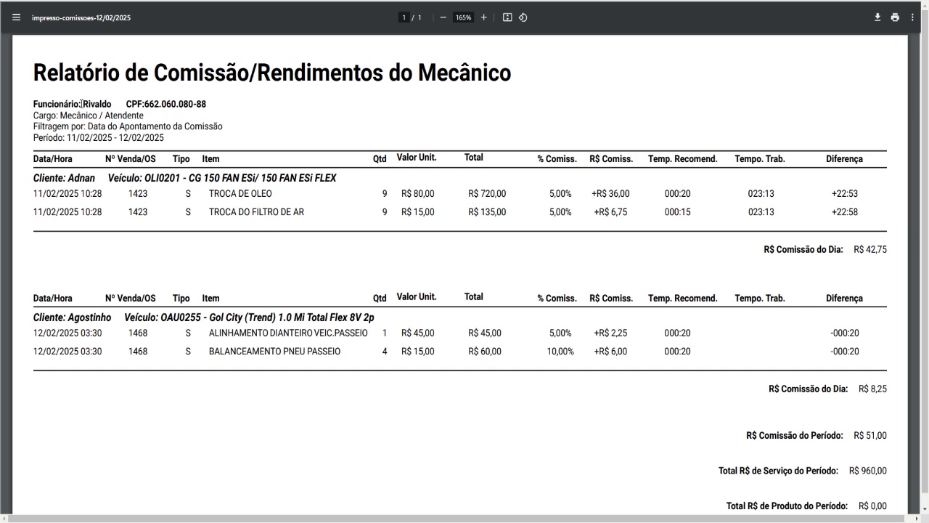
pyautogui.moveTo(82, 103); pyautogui.dragTo(110, 103)
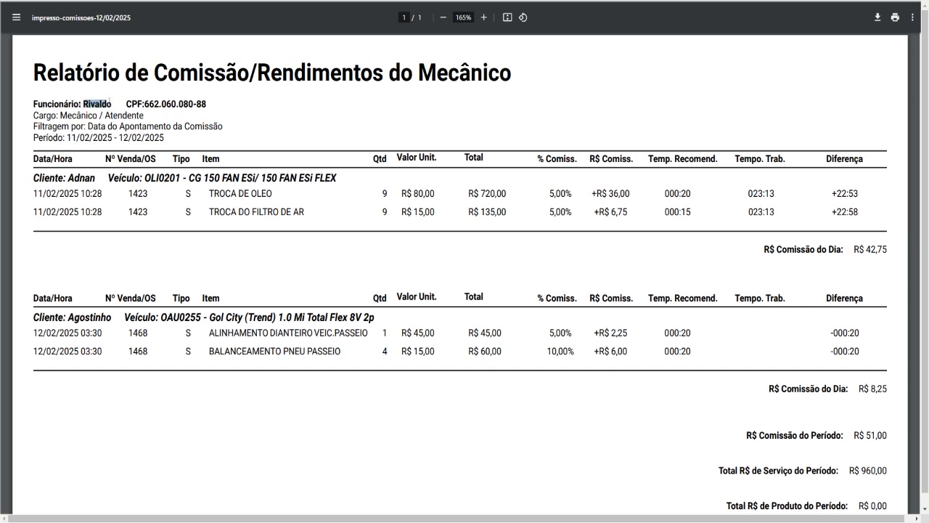
pyautogui.click(283, 194)
pyautogui.moveTo(740, 192); pyautogui.dragTo(787, 193)
pyautogui.click(801, 211)
pyautogui.doubleClick(148, 333)
pyautogui.click(421, 331)
# Compare the worked time and Diferença of TROCA DE OLEO on 11/02/2025 with the Tempo. Trab. column for 12/02/2025
pyautogui.moveTo(752, 192); pyautogui.dragTo(775, 193)
pyautogui.click(779, 196)
pyautogui.moveTo(754, 194); pyautogui.dragTo(775, 193)
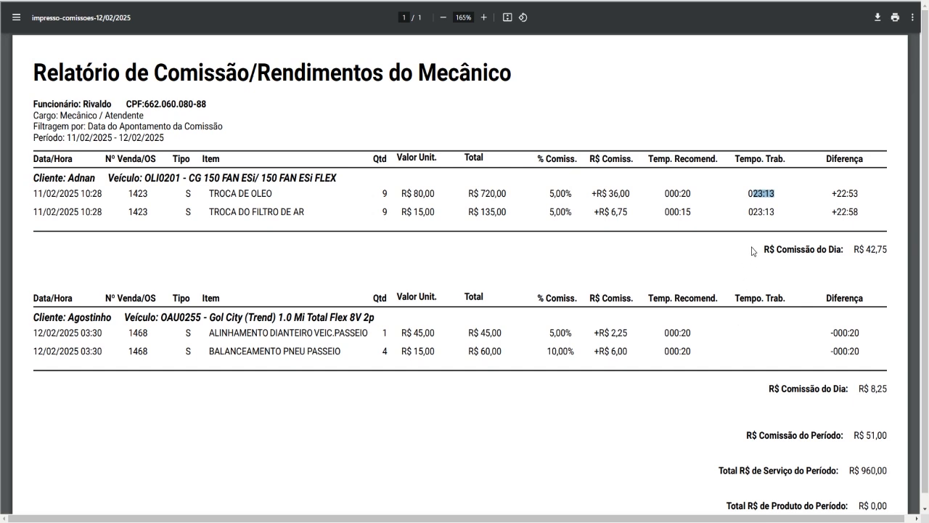
pyautogui.click(811, 209)
pyautogui.moveTo(832, 194); pyautogui.dragTo(838, 193)
pyautogui.moveTo(734, 297); pyautogui.dragTo(785, 298)
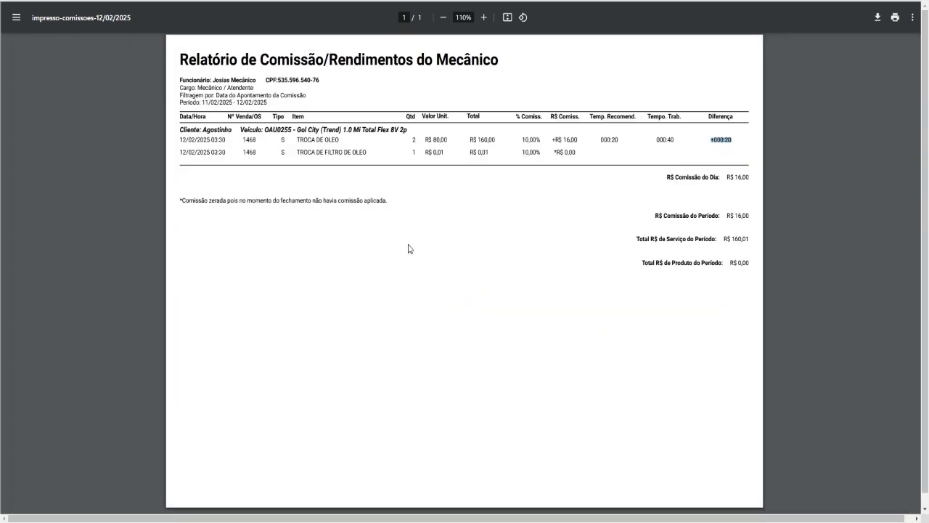
# Enlarge the first mechanic's report to 165% and compare the Tempo. Trab. and Diferença values of TROCA DE OLEO
pyautogui.click(483, 17)
pyautogui.click(484, 17)
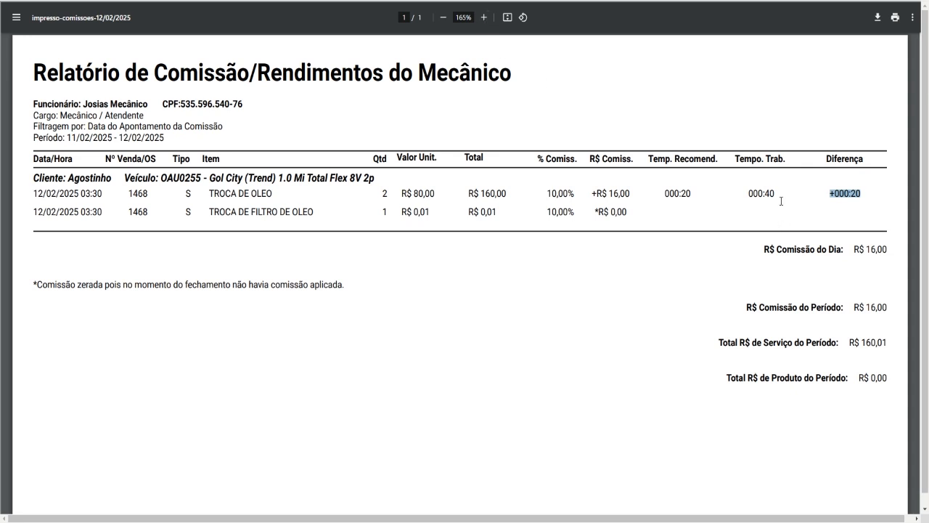
pyautogui.moveTo(777, 193); pyautogui.dragTo(747, 192)
pyautogui.moveTo(827, 192); pyautogui.dragTo(866, 192)
pyautogui.click(780, 233)
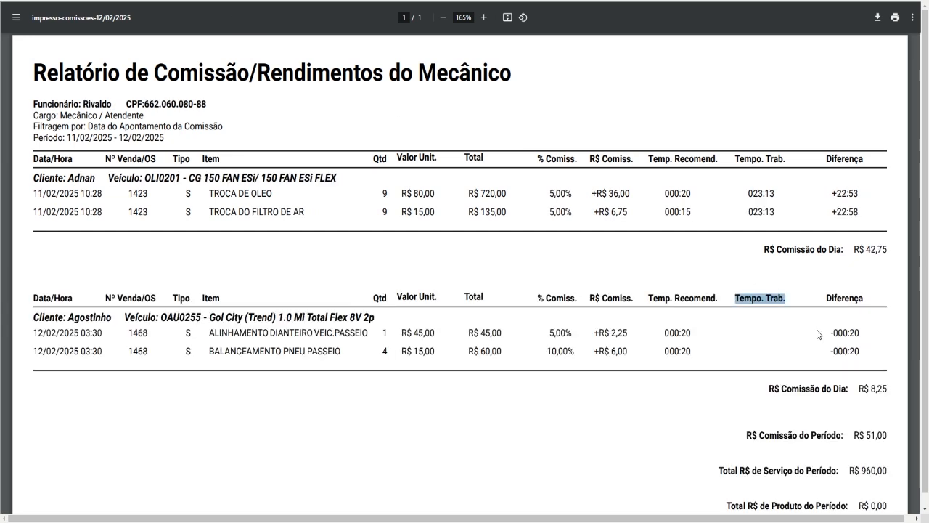
# Examine the Diferença value of ALINHAMENTO DIANTEIRO VEIC.PASSEIO against its Tempo. Trab. column in the second mechanic's report
pyautogui.click(831, 334)
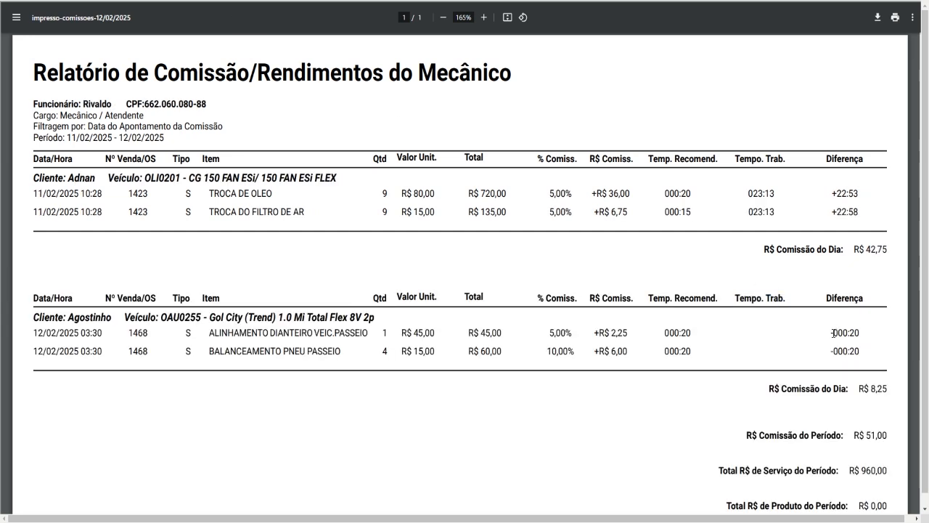
pyautogui.moveTo(831, 332); pyautogui.dragTo(860, 333)
pyautogui.click(783, 338)
pyautogui.moveTo(831, 332); pyautogui.dragTo(859, 334)
pyautogui.moveTo(734, 297); pyautogui.dragTo(787, 298)
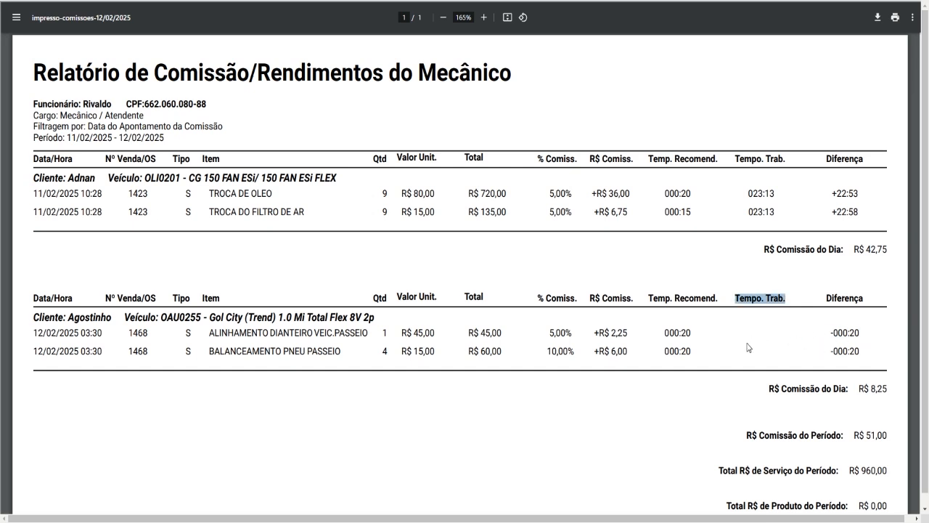
# Compare the 12/02/2025 service commissions with the Comissão do Dia and Comissão do Período totals in the second mechanic's report
pyautogui.scroll(-1, 748, 347)
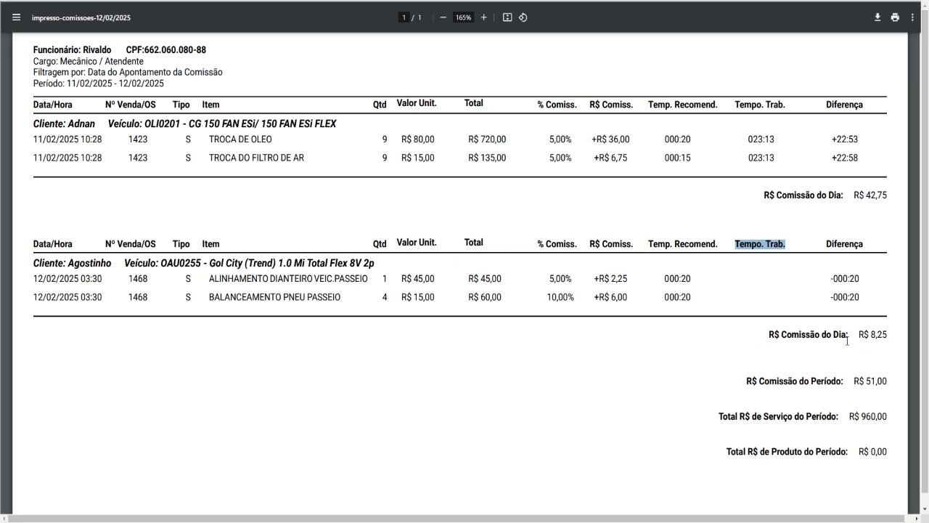
pyautogui.moveTo(848, 339); pyautogui.dragTo(893, 338)
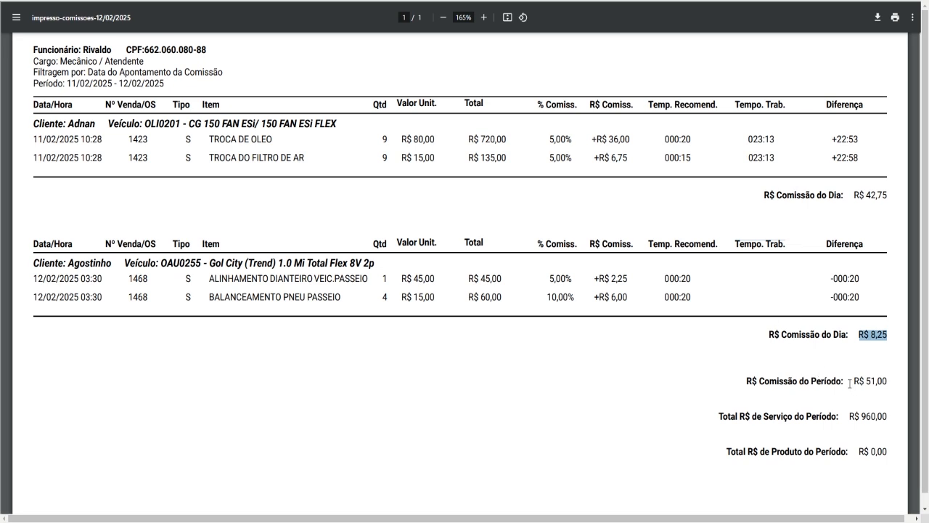
pyautogui.moveTo(848, 380); pyautogui.dragTo(890, 381)
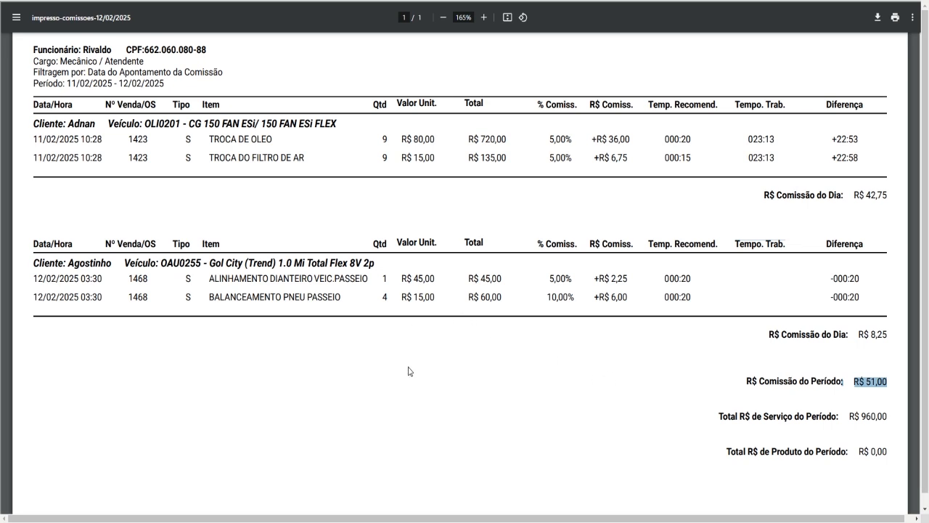
pyautogui.moveTo(596, 280); pyautogui.dragTo(627, 299)
pyautogui.click(635, 350)
pyautogui.moveTo(860, 334); pyautogui.dragTo(889, 335)
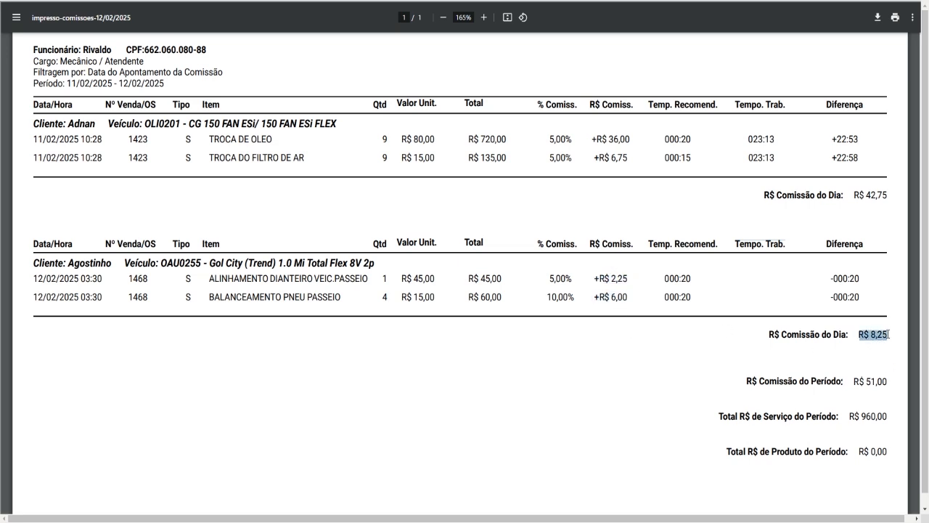
# Relate the Comissão do Período total to the 11/02/2025 and 12/02/2025 entries in the second mechanic's report, and close the report
pyautogui.moveTo(851, 381); pyautogui.dragTo(888, 382)
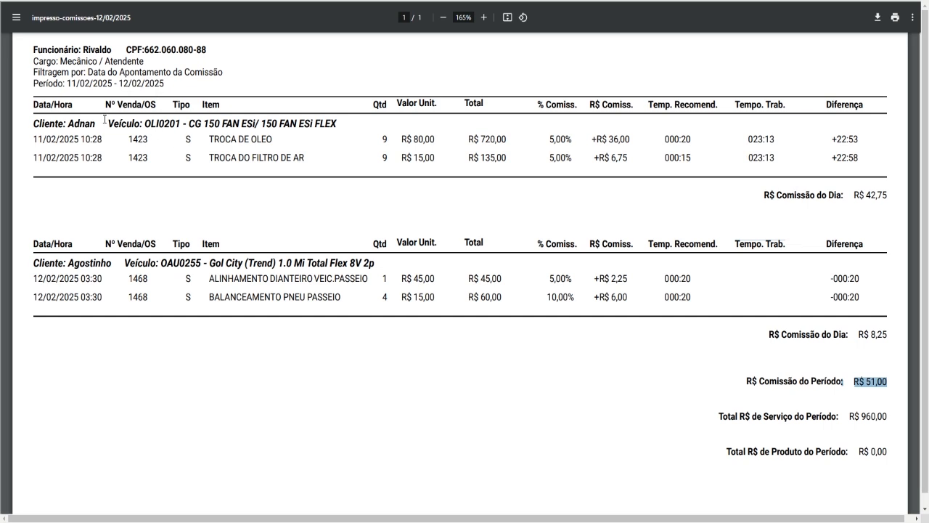
pyautogui.moveTo(37, 138); pyautogui.dragTo(78, 139)
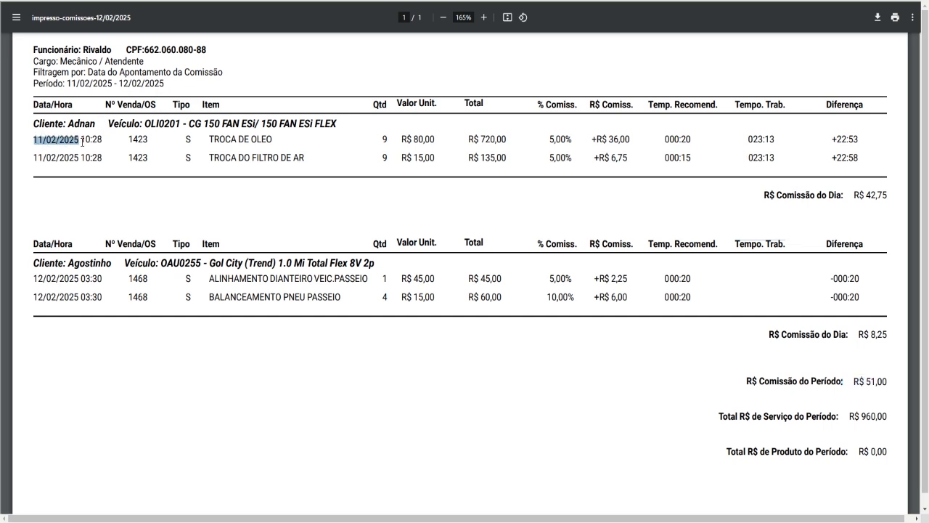
pyautogui.moveTo(34, 278); pyautogui.dragTo(99, 280)
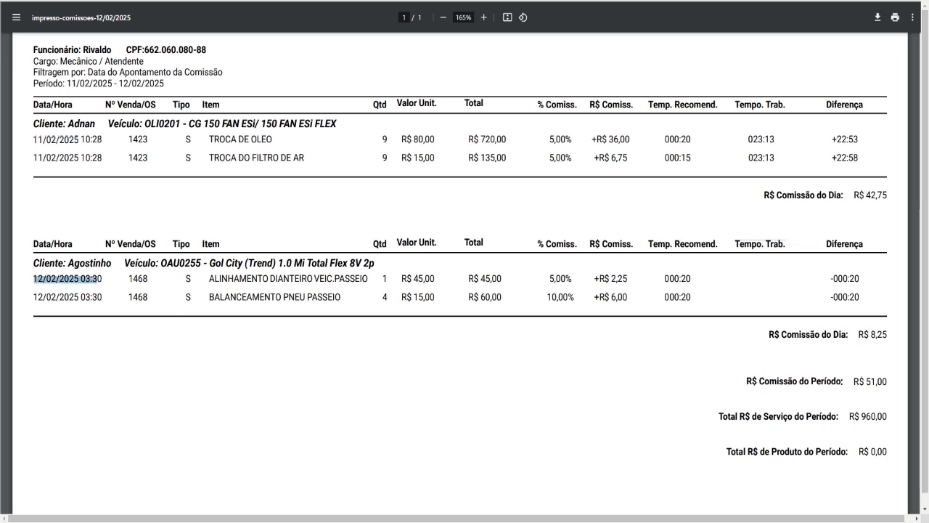
pyautogui.hotkey('ctrl', 'w')
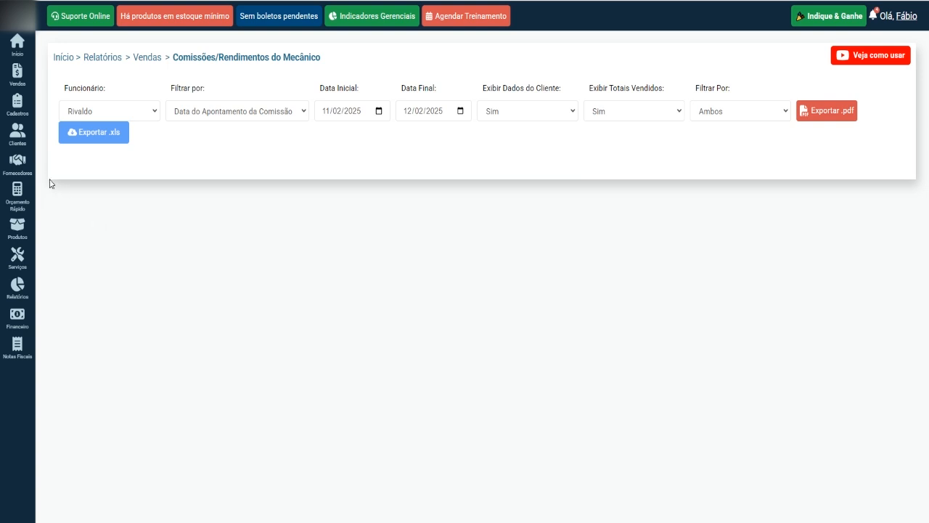
# Go to the Meus Representantes registrations and open the active mechanic representative of type Física for editing
pyautogui.moveTo(16, 105)
pyautogui.moveTo(57, 144)
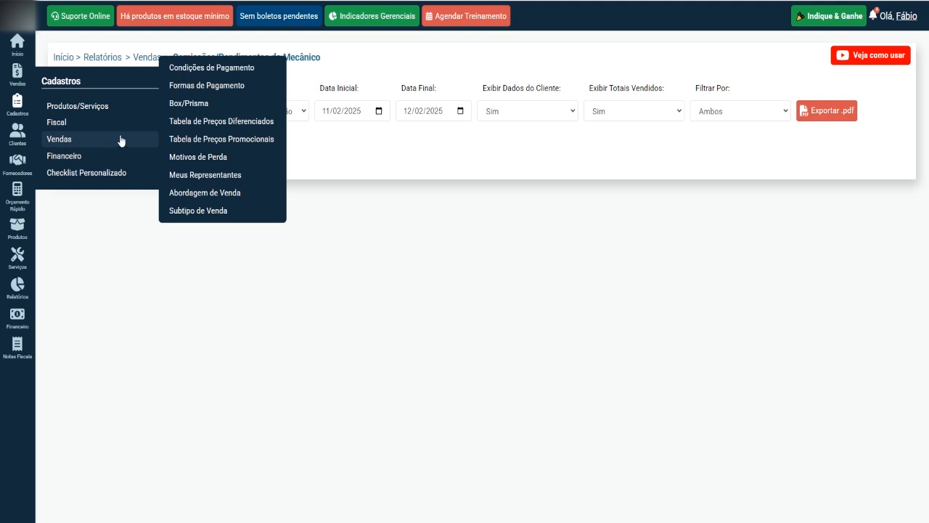
pyautogui.click(247, 179)
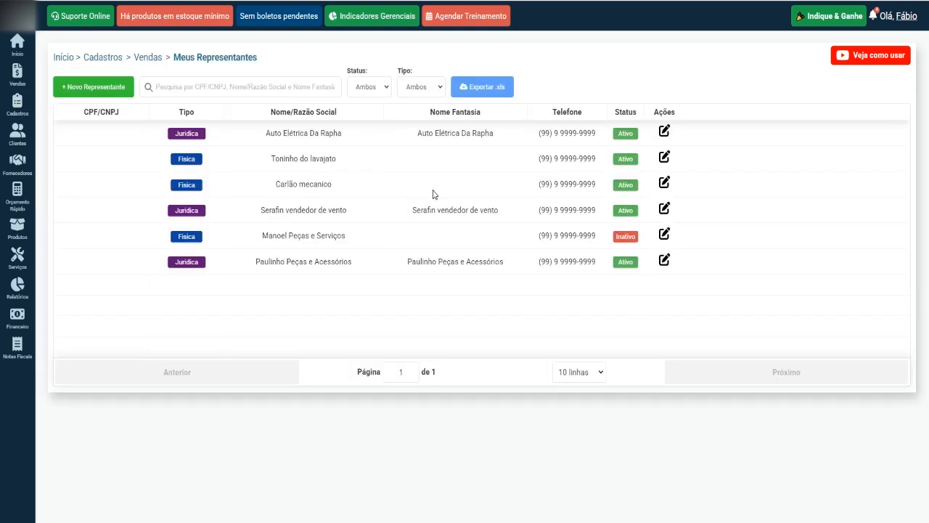
pyautogui.moveTo(266, 187); pyautogui.dragTo(378, 183)
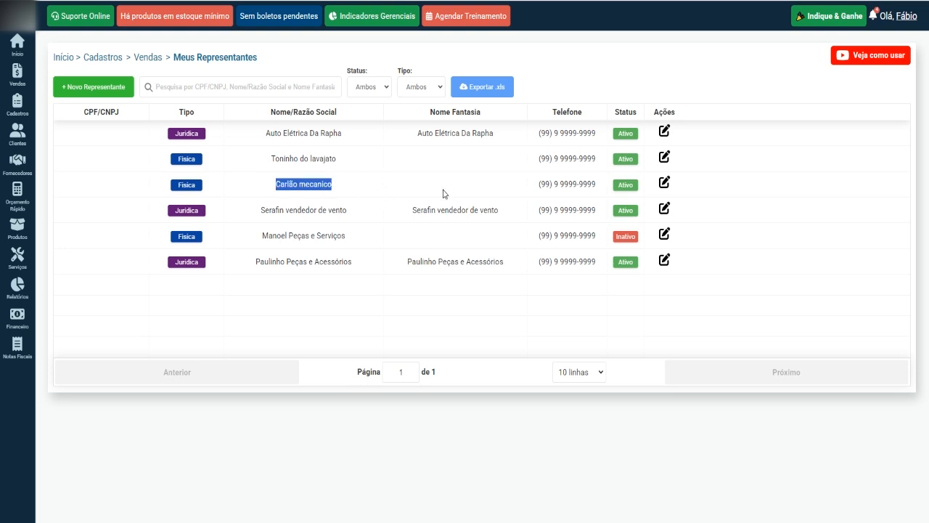
pyautogui.click(665, 185)
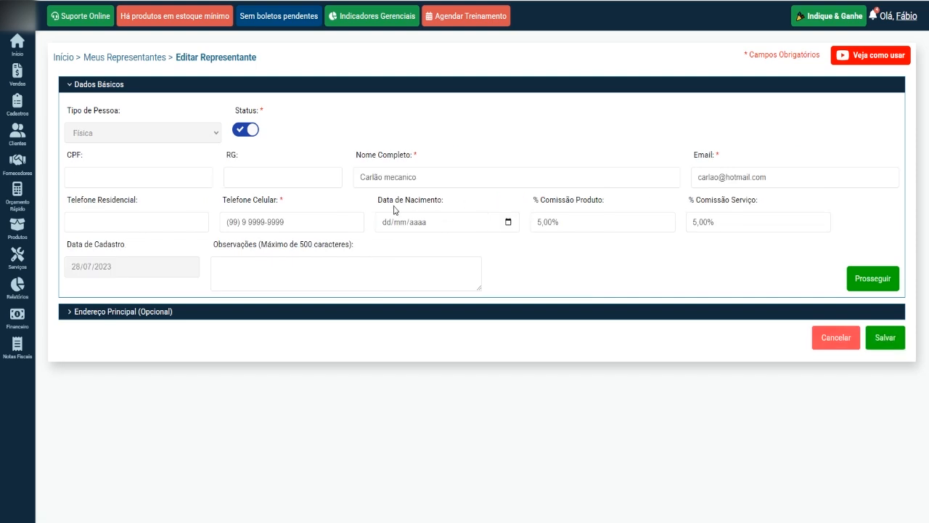
# Examine the representative's % Comissão Produto, % Comissão Serviço and Nome Completo fields
pyautogui.click(588, 222)
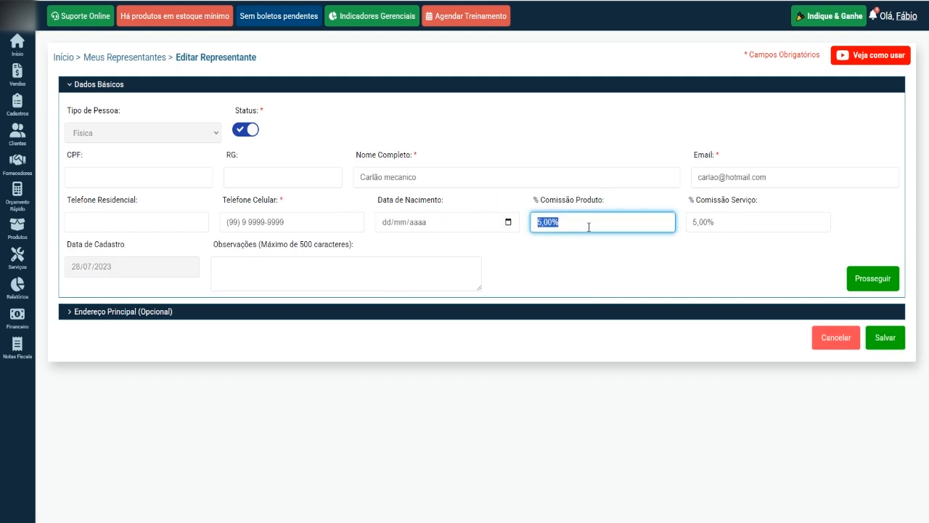
pyautogui.click(725, 220)
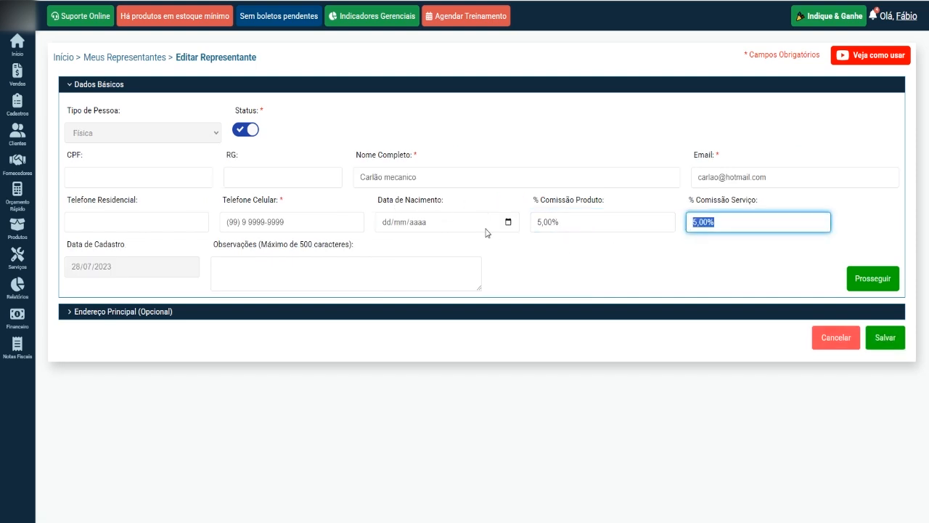
pyautogui.click(423, 177)
pyautogui.click(456, 145)
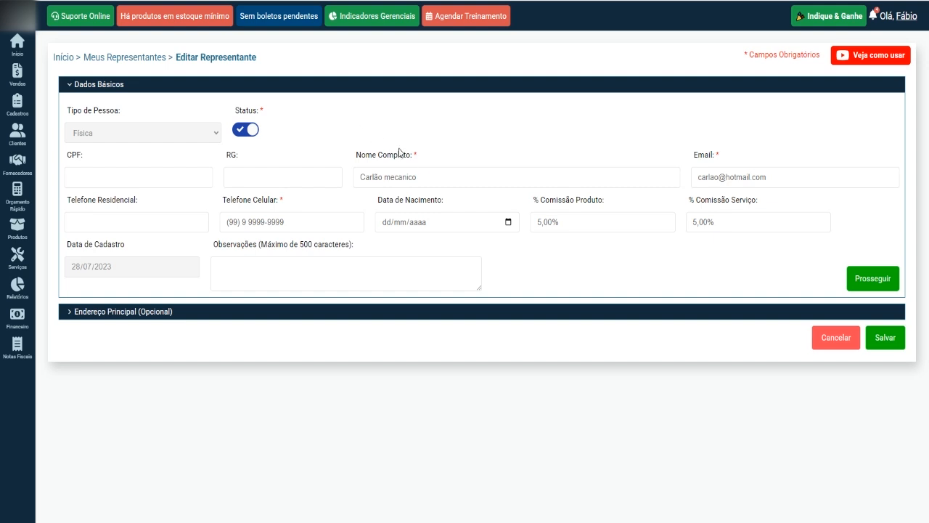
pyautogui.click(422, 178)
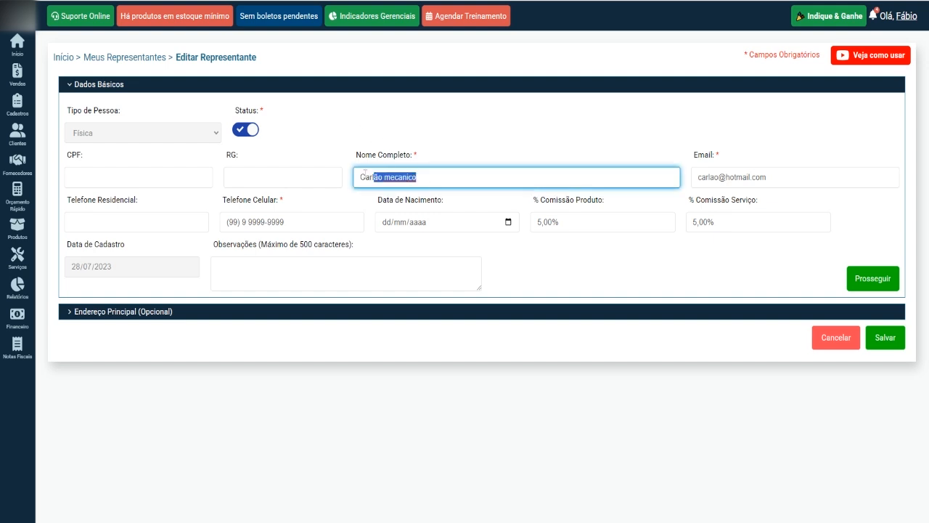
pyautogui.click(447, 153)
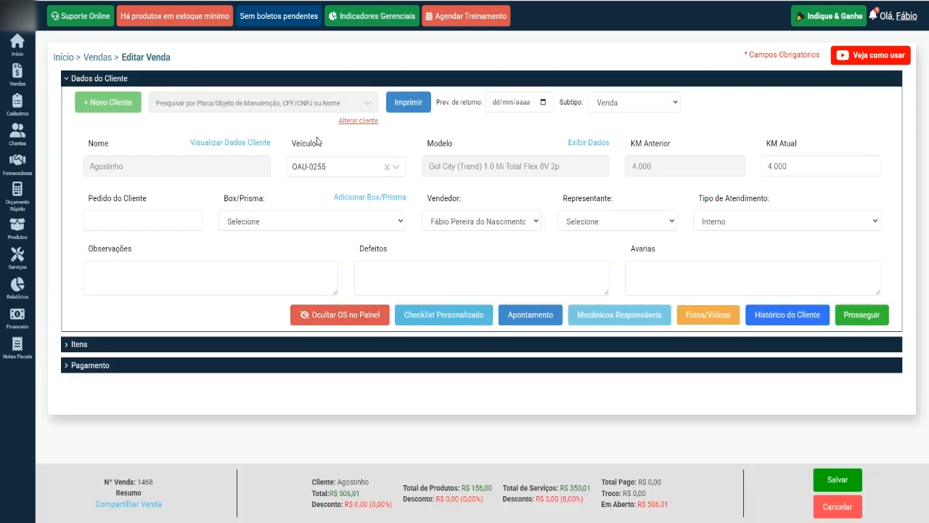
# Assign the mechanic representative to the open sale for the Gol City (Trend) in the customer data
pyautogui.moveTo(144, 164); pyautogui.dragTo(88, 164)
pyautogui.click(320, 188)
pyautogui.click(620, 223)
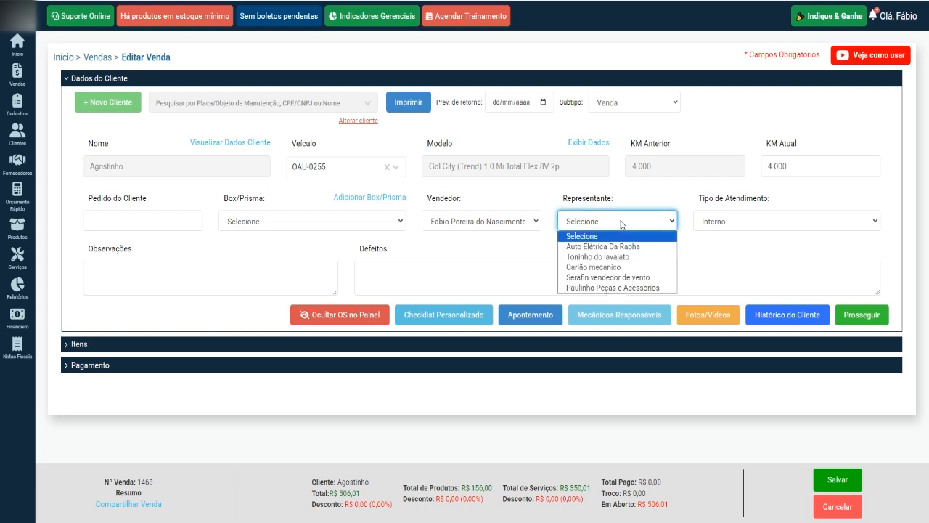
pyautogui.click(632, 267)
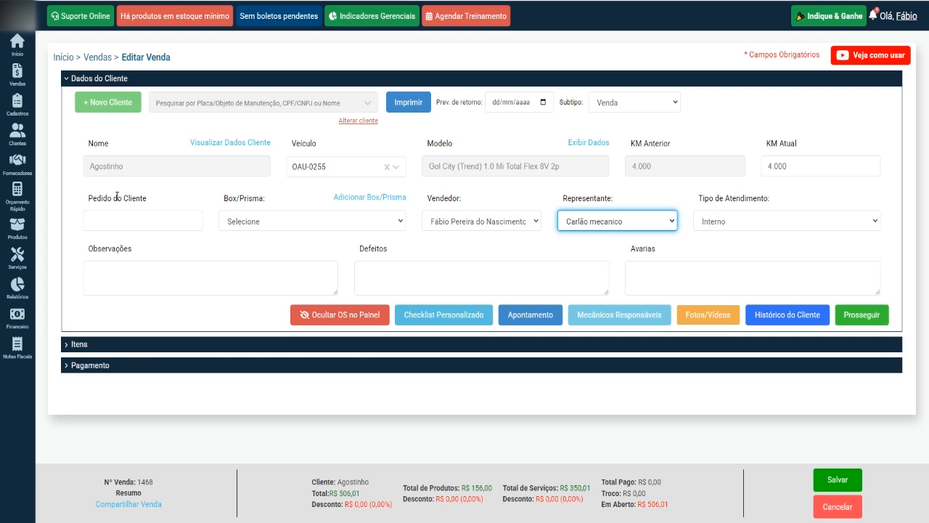
# Set the sale's payment condition to À vista and its payment method to PIX
pyautogui.click(104, 79)
pyautogui.click(86, 120)
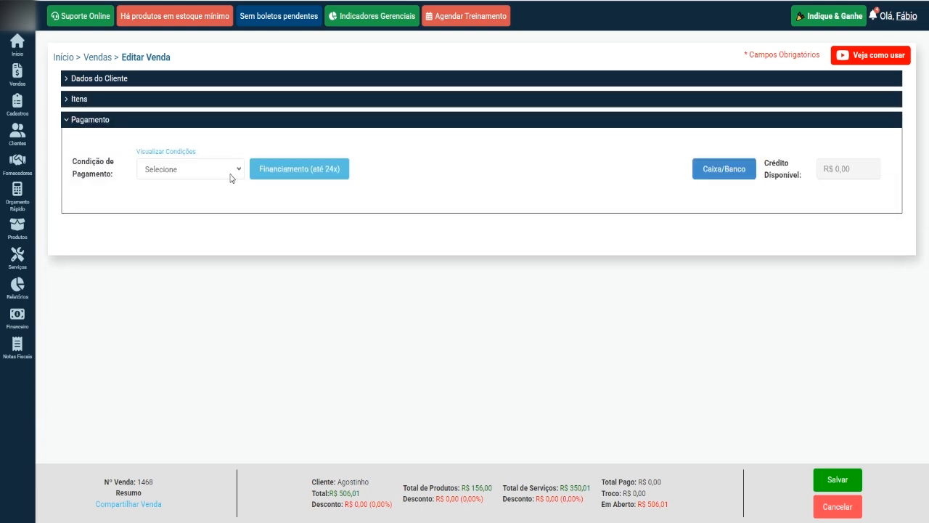
pyautogui.click(225, 169)
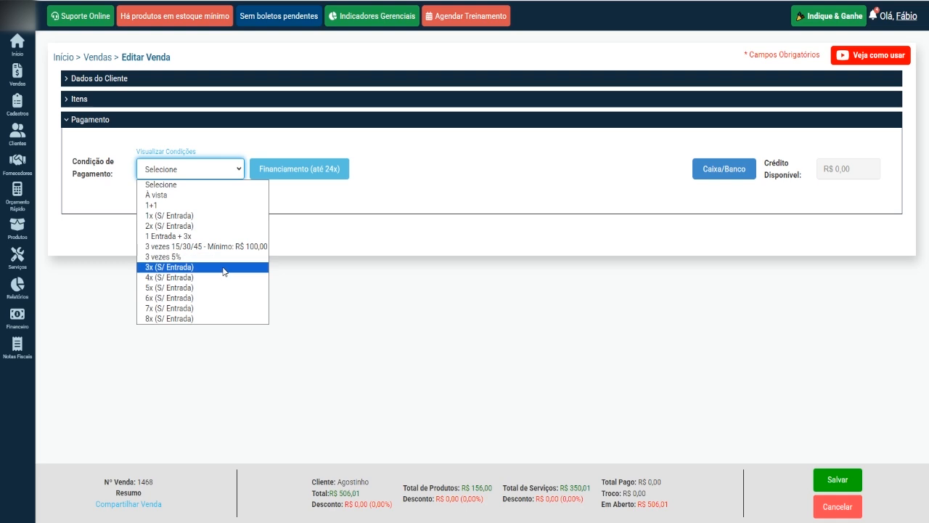
pyautogui.click(166, 195)
pyautogui.click(477, 244)
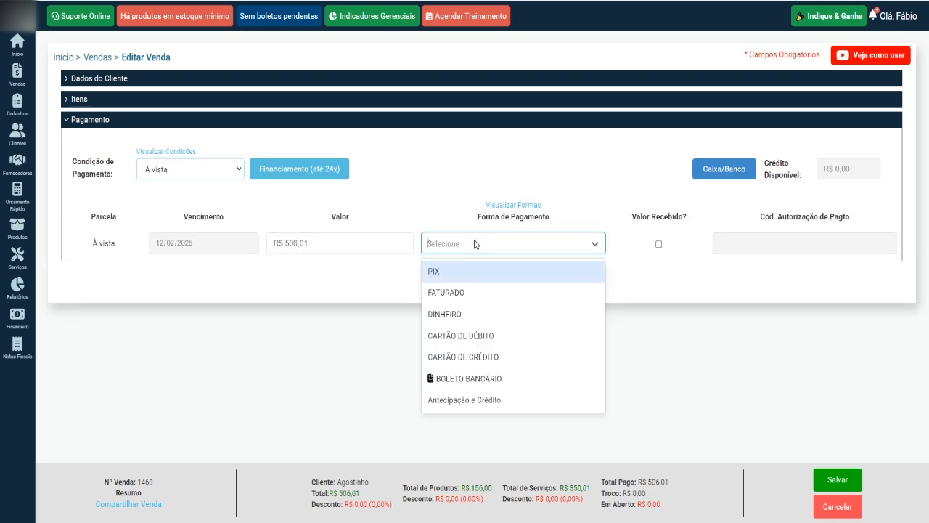
pyautogui.click(485, 272)
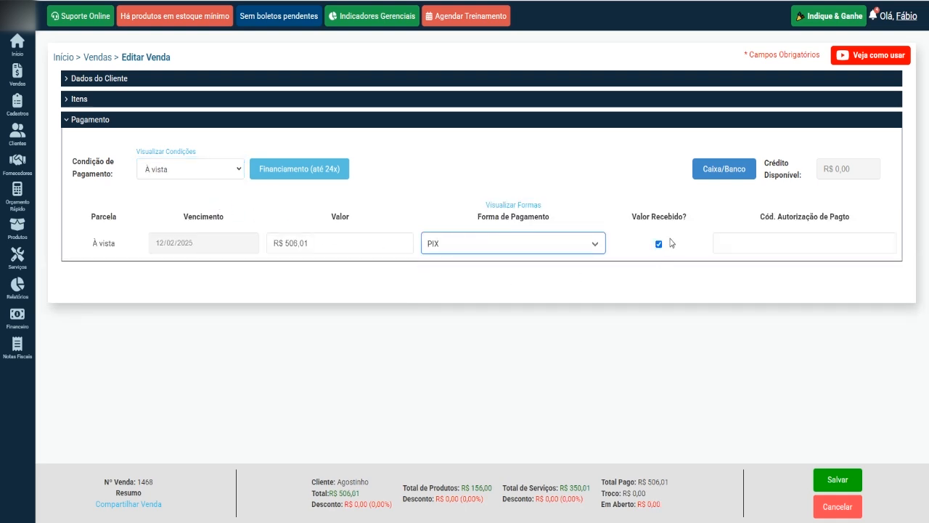
# Assign the PIX payment to the BC - Santander account, and save and finalize the service order
pyautogui.click(722, 169)
pyautogui.click(742, 112)
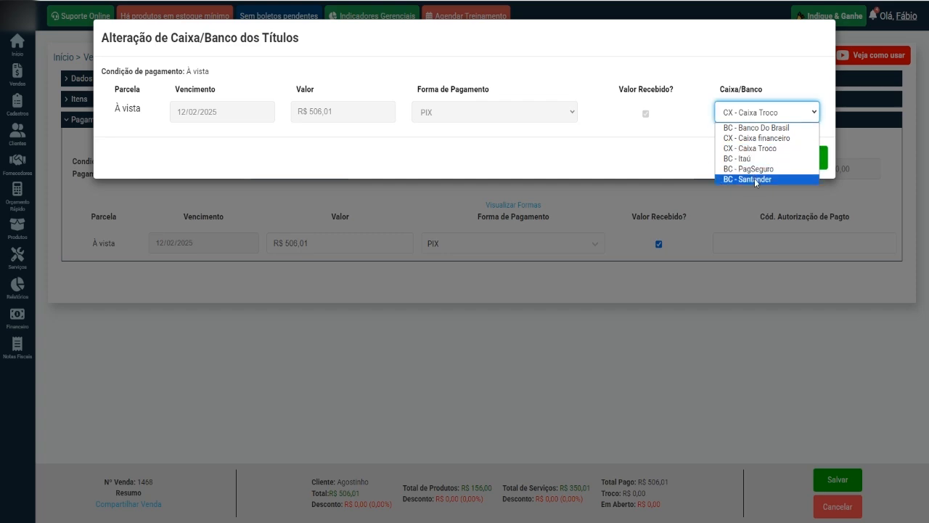
pyautogui.click(758, 178)
pyautogui.click(806, 158)
pyautogui.click(600, 122)
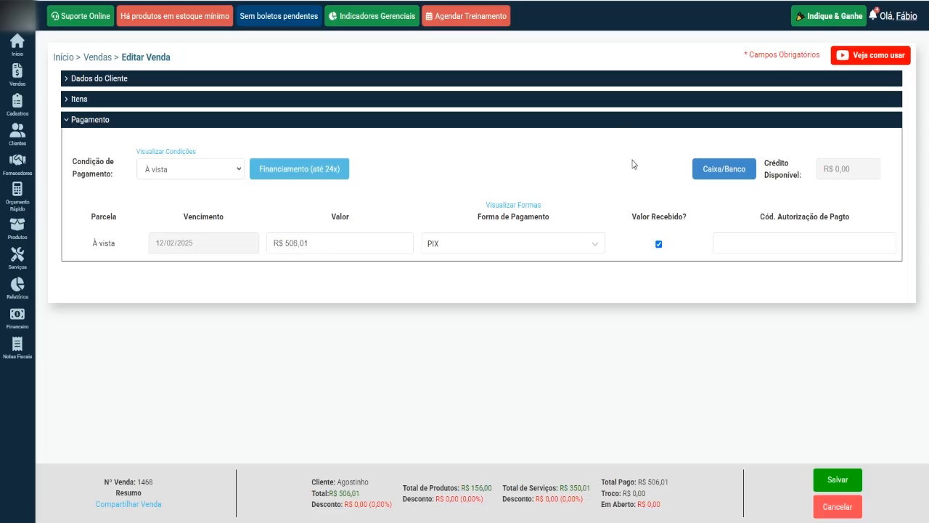
pyautogui.click(821, 476)
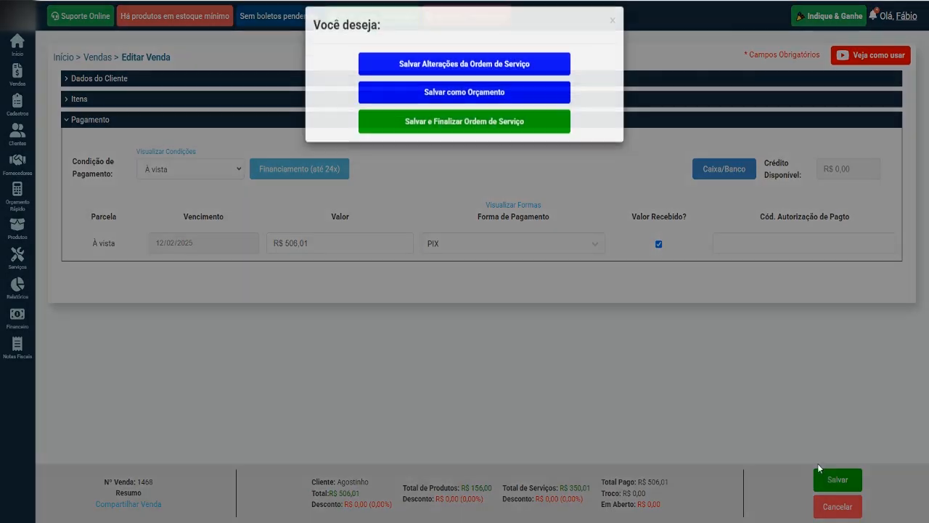
pyautogui.click(466, 140)
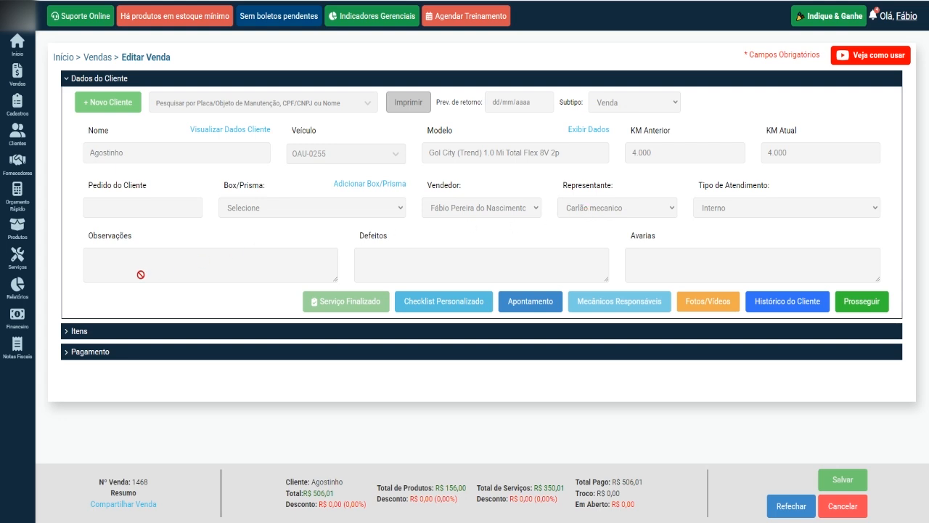
# Open the Comissões de Representantes sales report and filter it by the mechanic representative
pyautogui.moveTo(16, 285)
pyautogui.moveTo(59, 259)
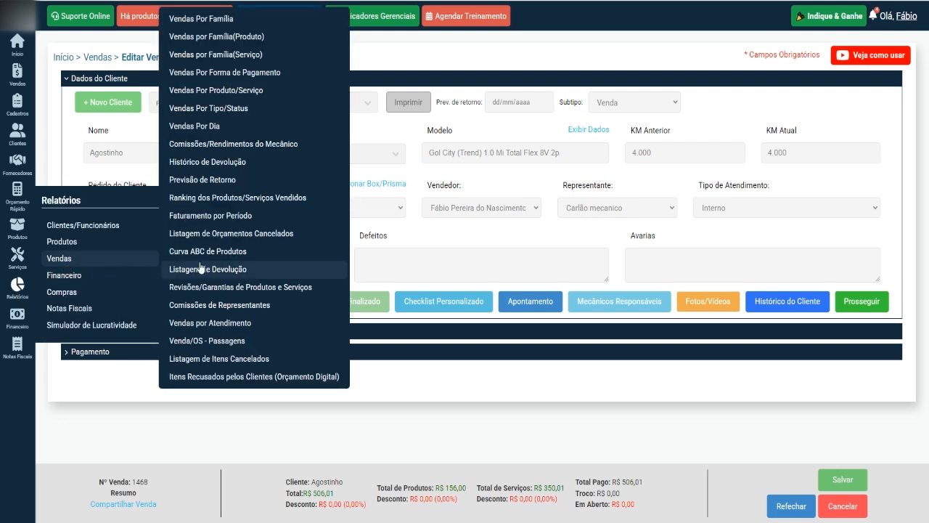
pyautogui.click(219, 307)
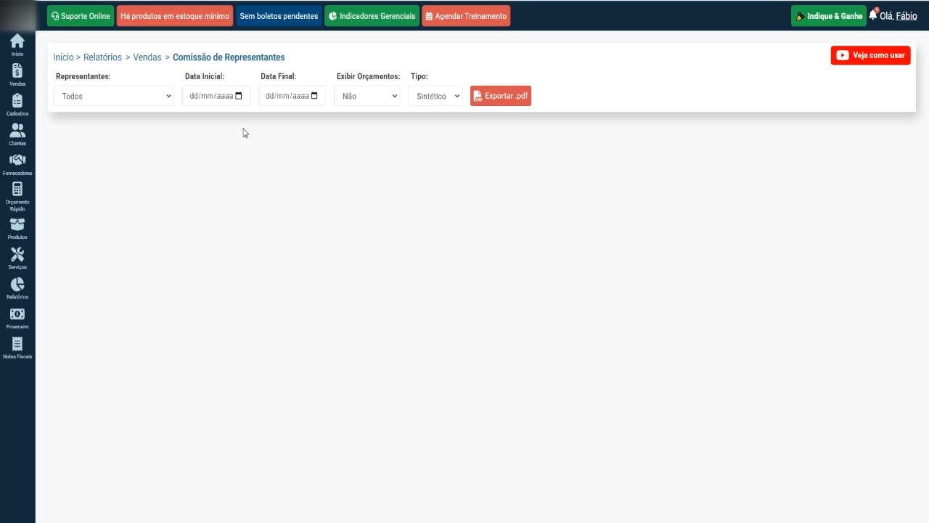
pyautogui.click(152, 98)
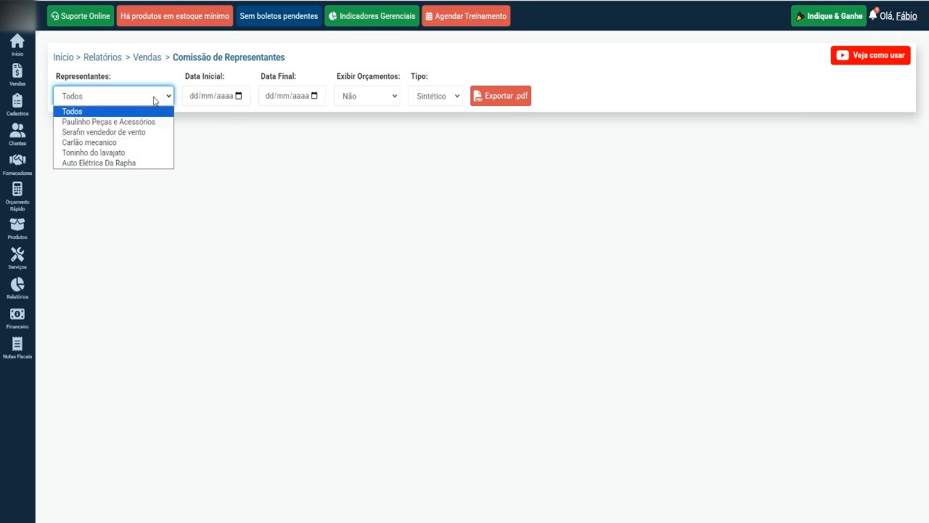
pyautogui.click(137, 142)
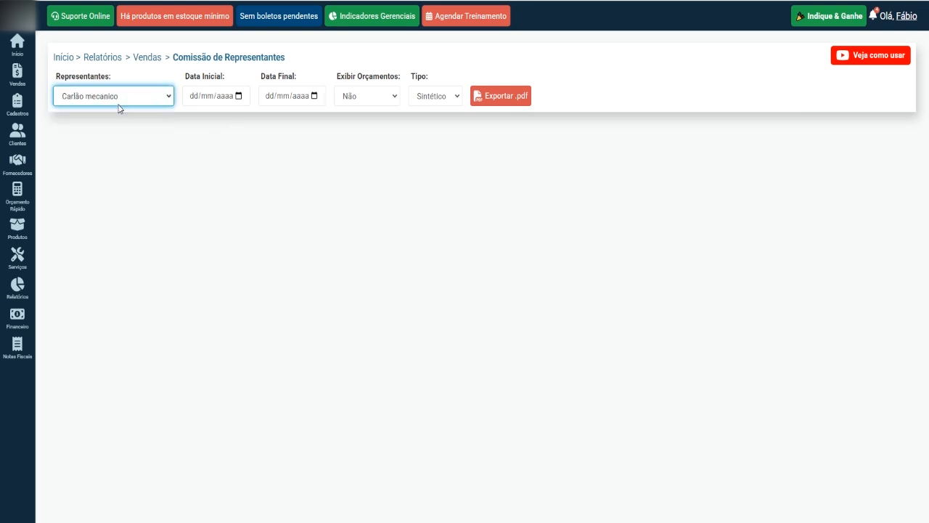
# Set the report's start and end dates to 12/02/2025, leave Exibir Orçamentos at Não, and export it as PDF
pyautogui.click(239, 100)
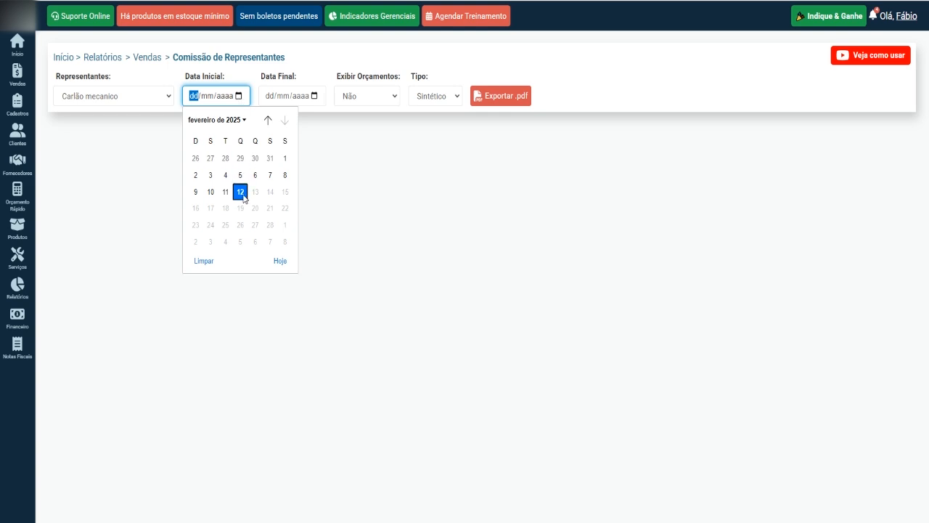
pyautogui.click(241, 192)
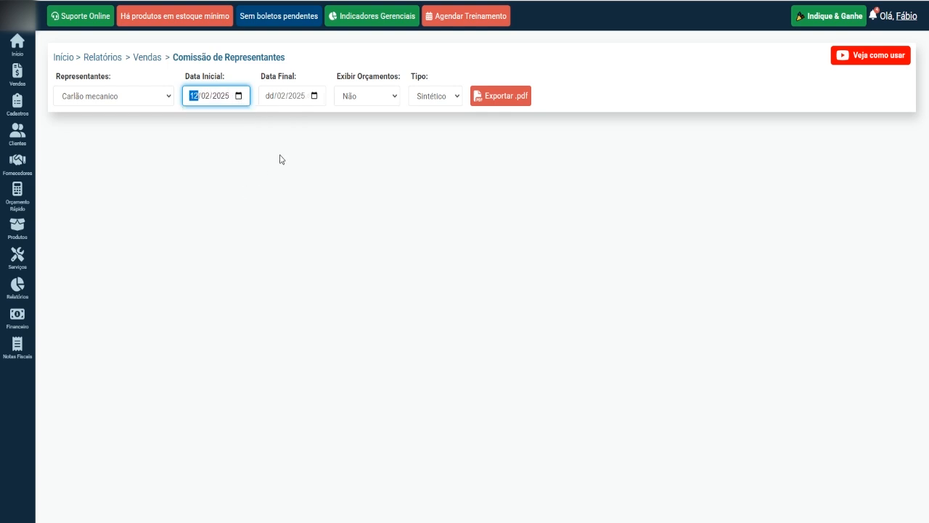
pyautogui.click(315, 101)
pyautogui.click(316, 192)
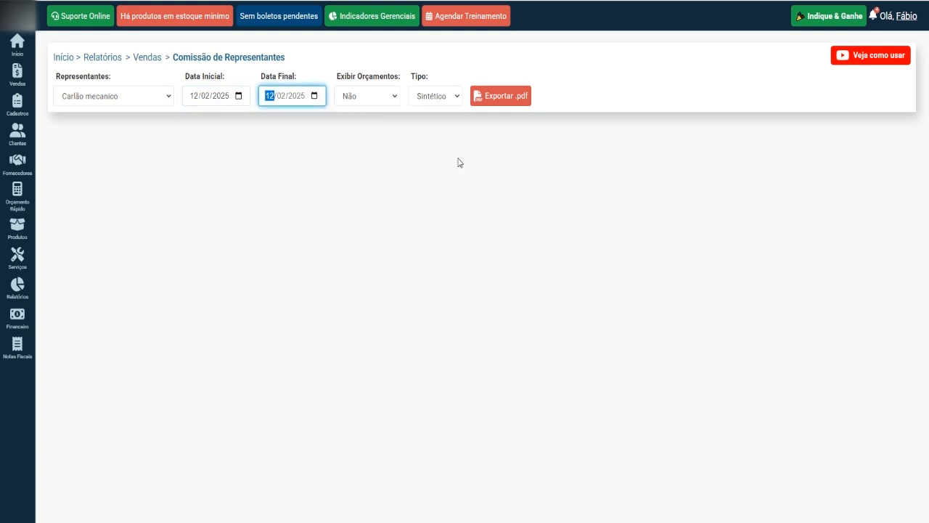
pyautogui.click(383, 101)
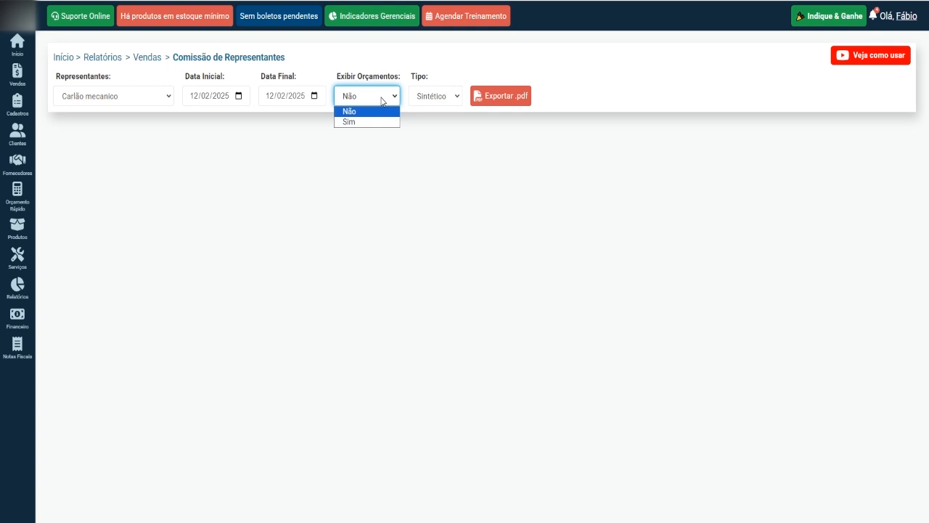
pyautogui.click(604, 115)
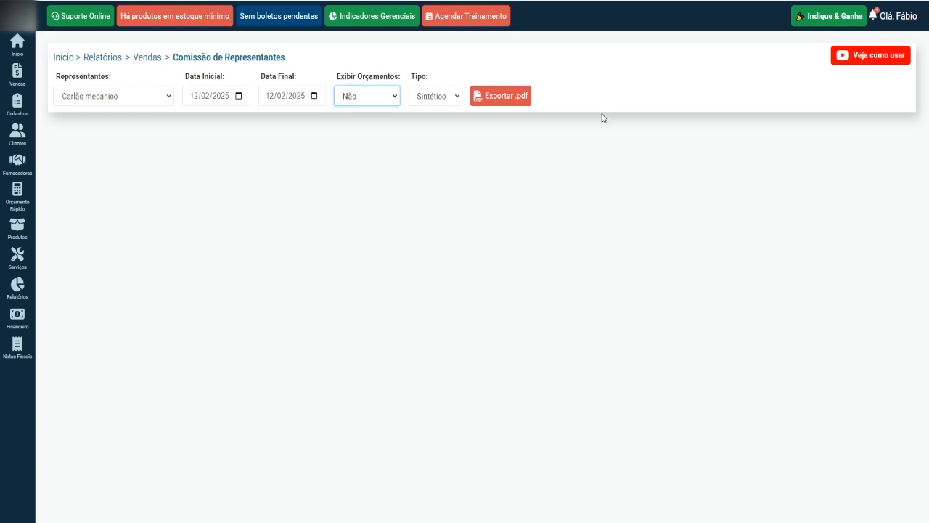
pyautogui.click(500, 100)
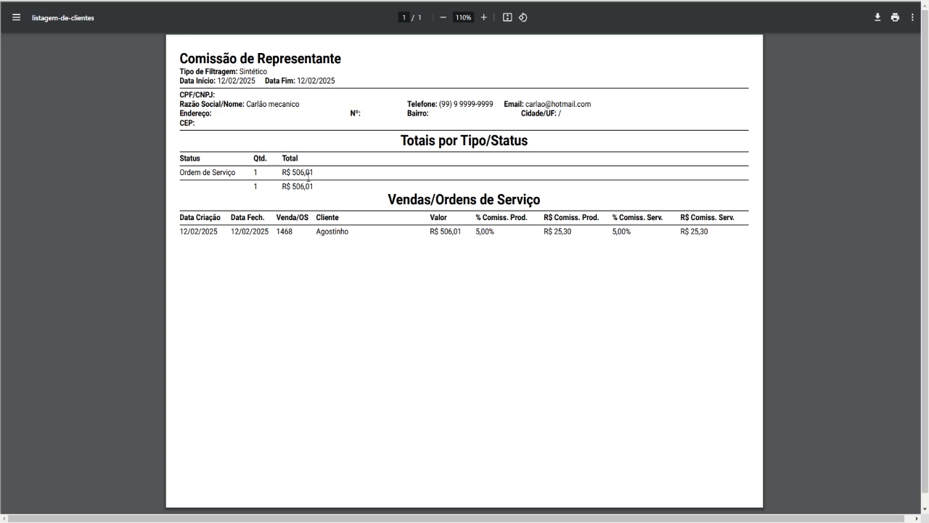
# Examine the service order total, the customer and the Valor column in the exported Comissão de Representante report
pyautogui.moveTo(289, 172); pyautogui.dragTo(320, 173)
pyautogui.click(413, 271)
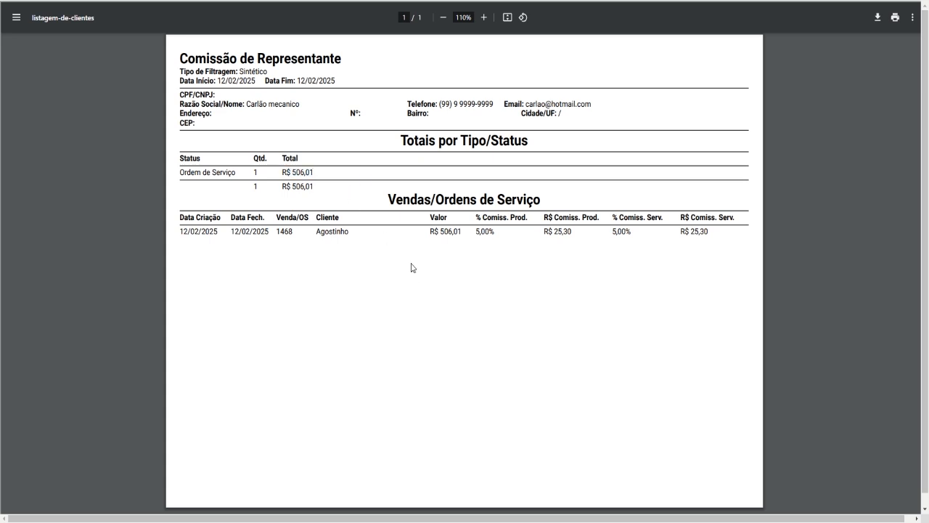
pyautogui.doubleClick(327, 231)
pyautogui.click(410, 266)
pyautogui.moveTo(437, 232); pyautogui.dragTo(462, 232)
pyautogui.click(496, 267)
pyautogui.scroll(-1, 497, 268)
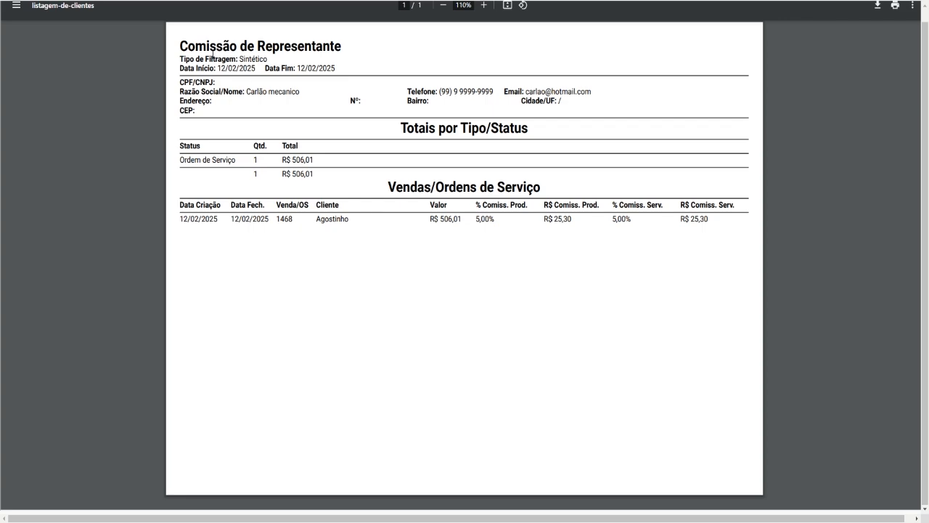
# Set the commission report's start date to 01/02/2025, export it as PDF for the mechanic, and close the exported report
pyautogui.hotkey('ctrl', 'w')
pyautogui.click(238, 95)
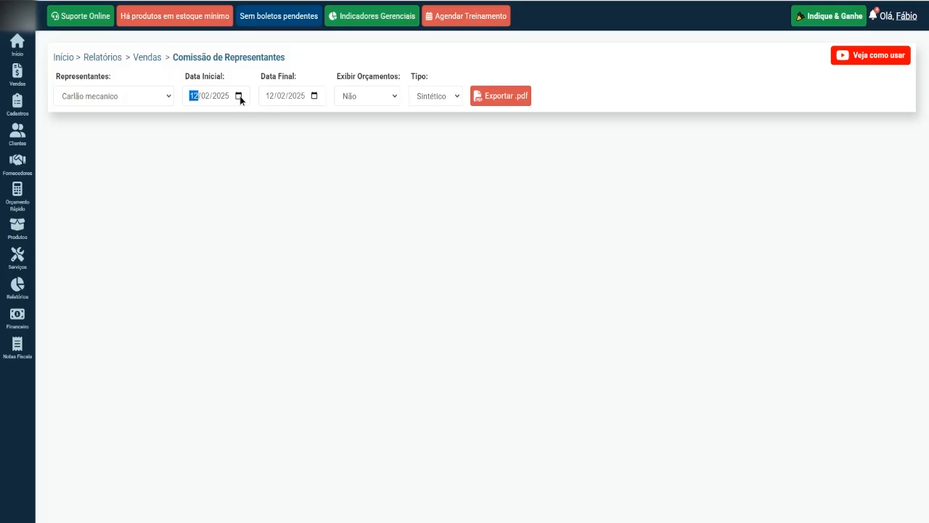
pyautogui.click(285, 158)
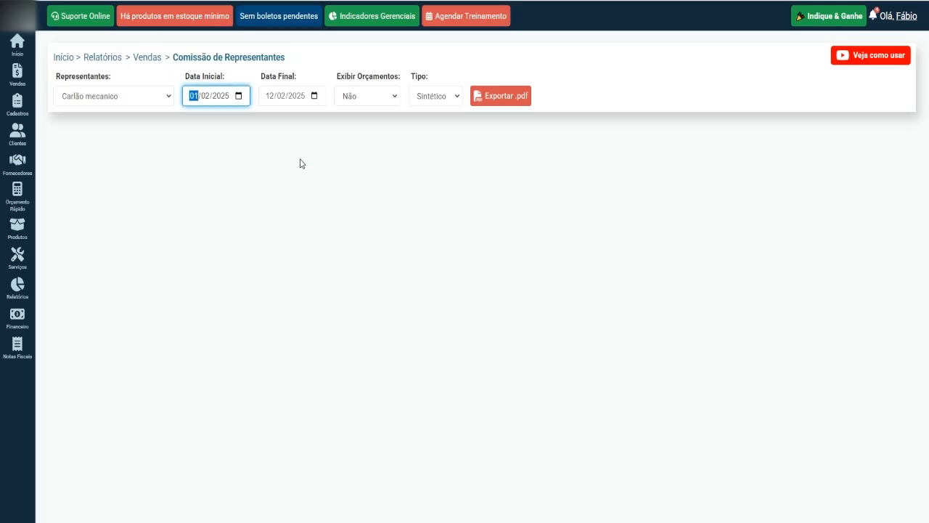
pyautogui.click(490, 102)
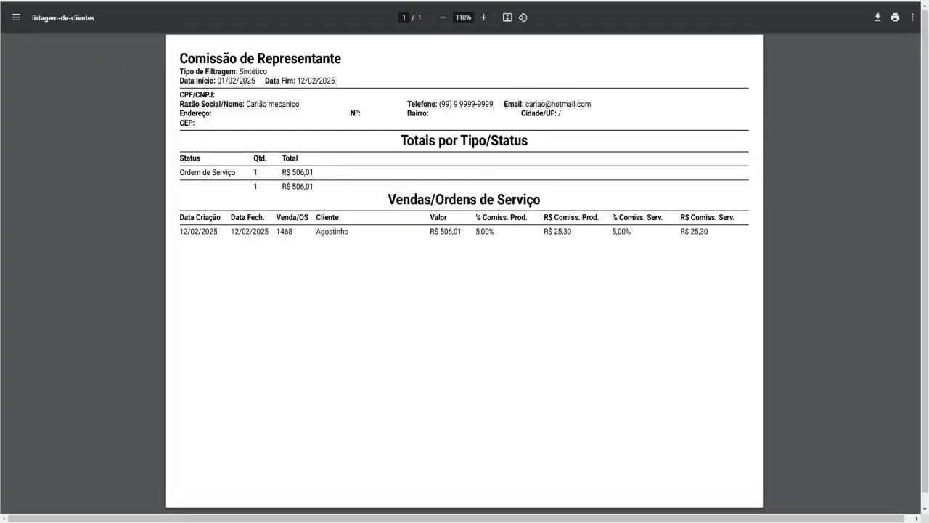
pyautogui.click(122, 1)
# Set the Representantes filter to Todos and export the commission report as PDF
pyautogui.click(164, 96)
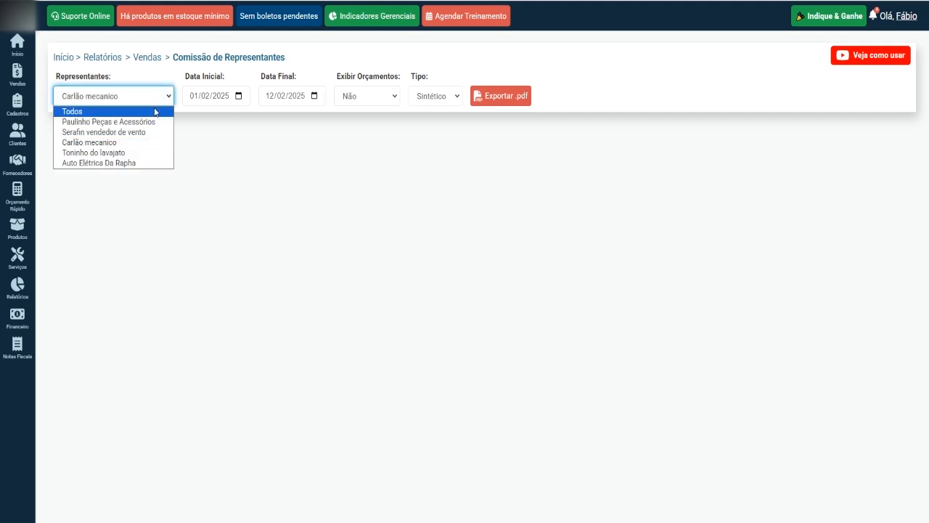
pyautogui.click(150, 113)
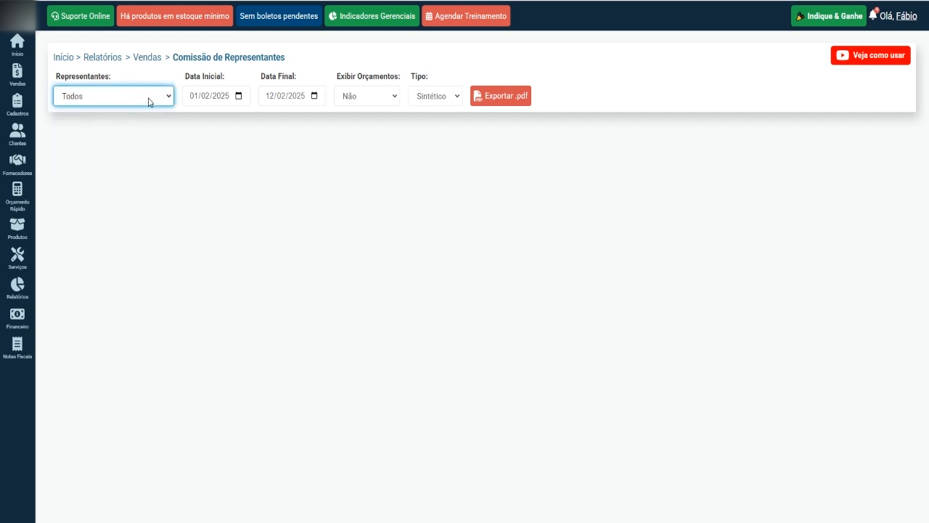
pyautogui.click(504, 99)
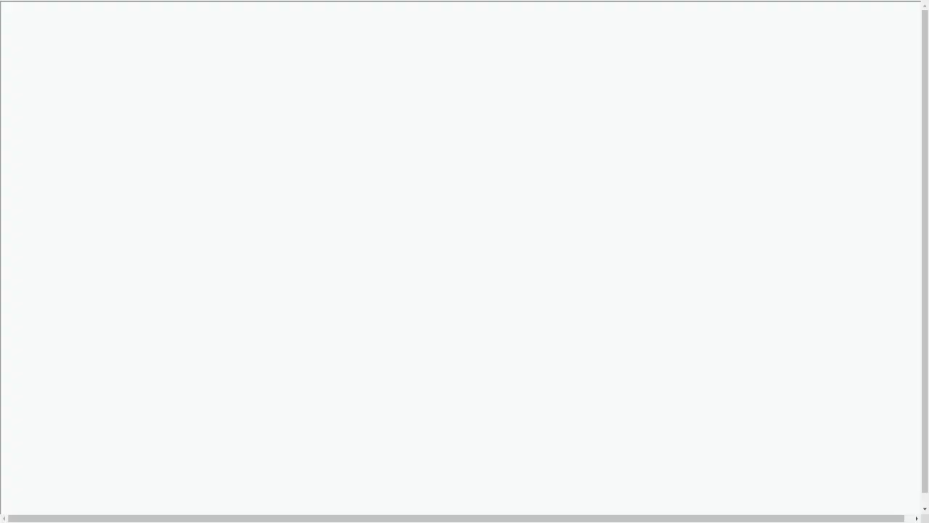
# Examine the Valor and the product and service commission columns on the all-representatives report's second page, and close the report
pyautogui.scroll(-6, 417, 159)
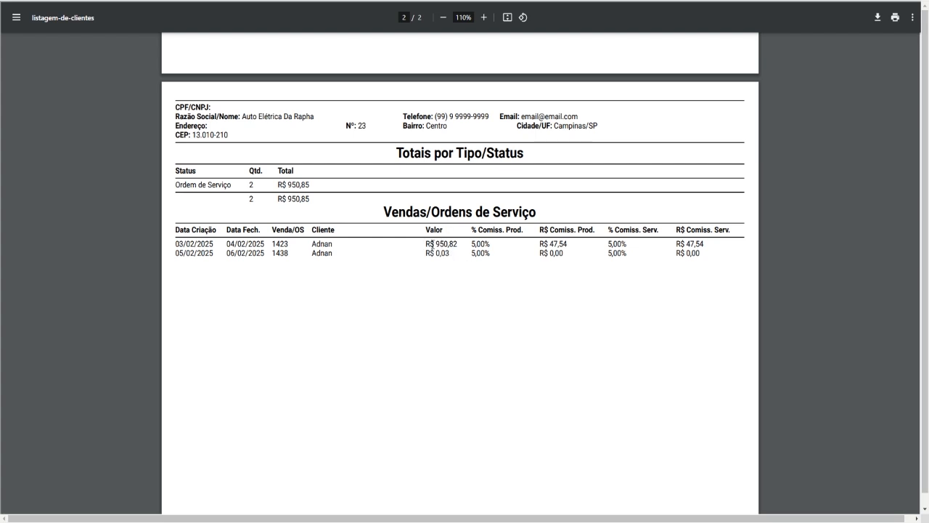
pyautogui.moveTo(432, 244); pyautogui.dragTo(455, 244)
pyautogui.click(486, 288)
pyautogui.moveTo(472, 244); pyautogui.dragTo(628, 245)
pyautogui.click(603, 270)
pyautogui.click(667, 258)
pyautogui.scroll(-1, 494, 268)
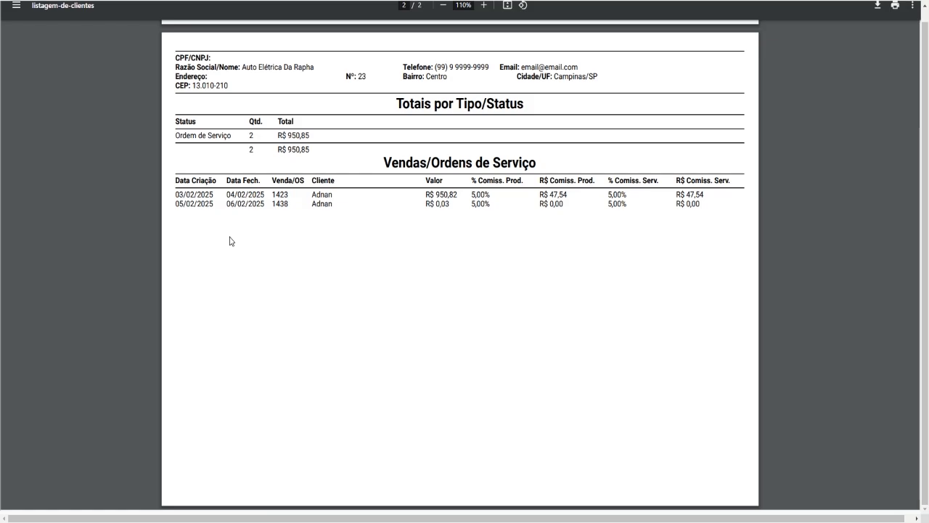
pyautogui.click(131, 1)
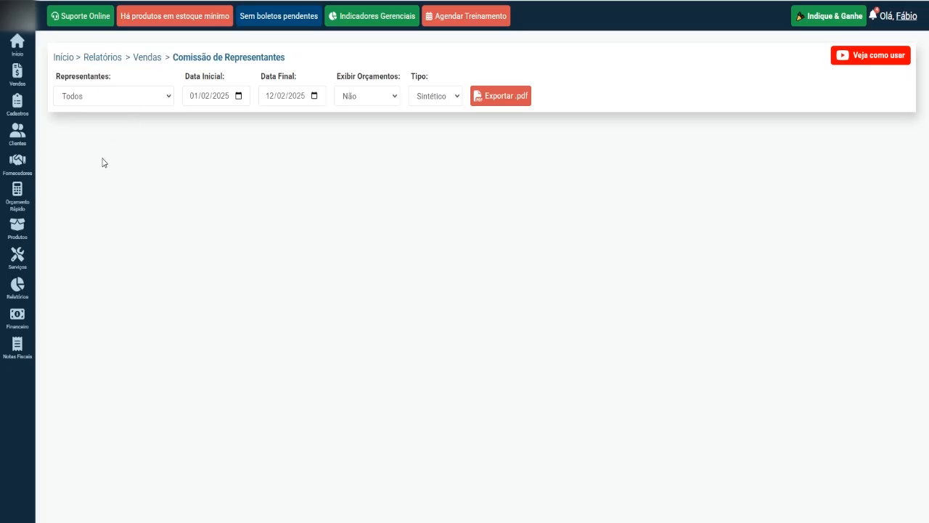
pyautogui.click(905, 17)
pyautogui.moveTo(28, 113)
pyautogui.moveTo(80, 140)
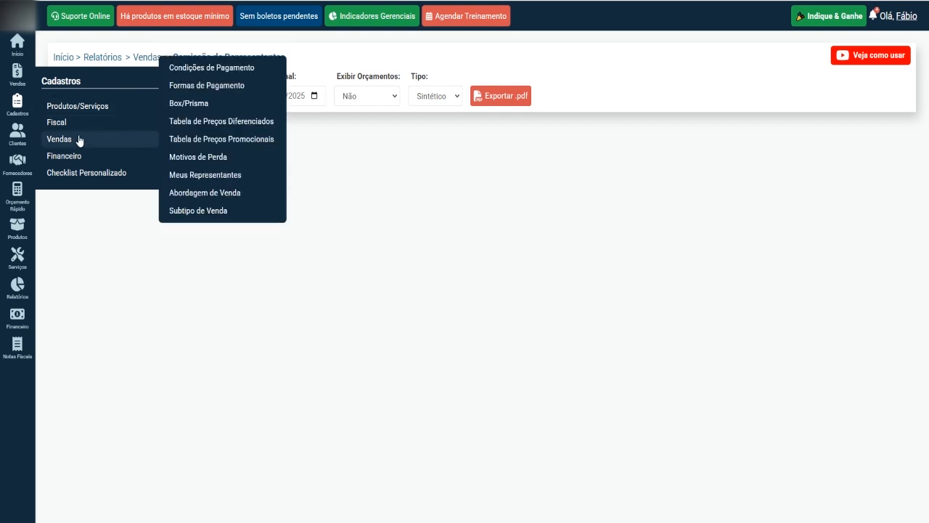